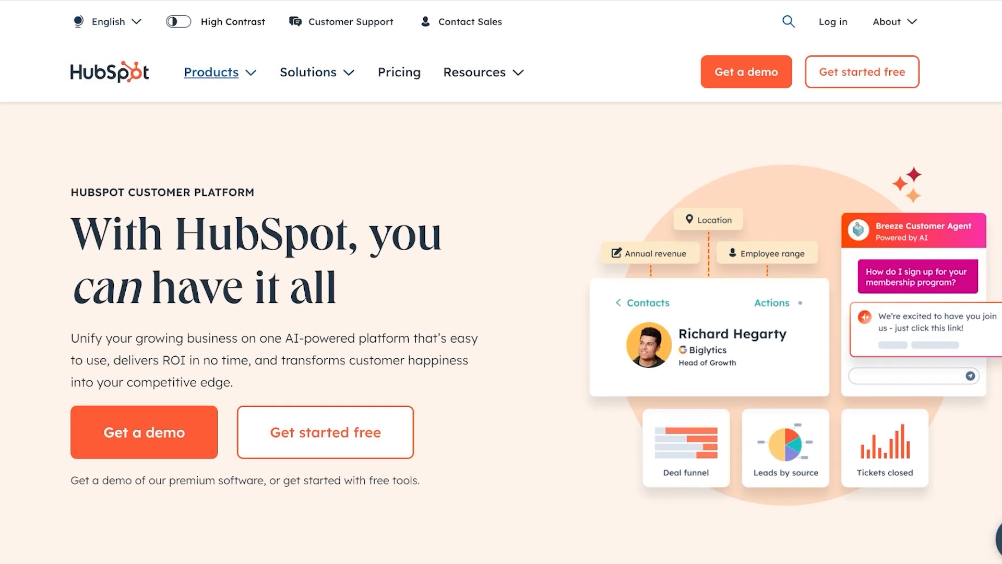
Show the Products menu listing HubSpot's hubs, Smart CRM, Breeze and App Marketplace.
left_click(211, 69)
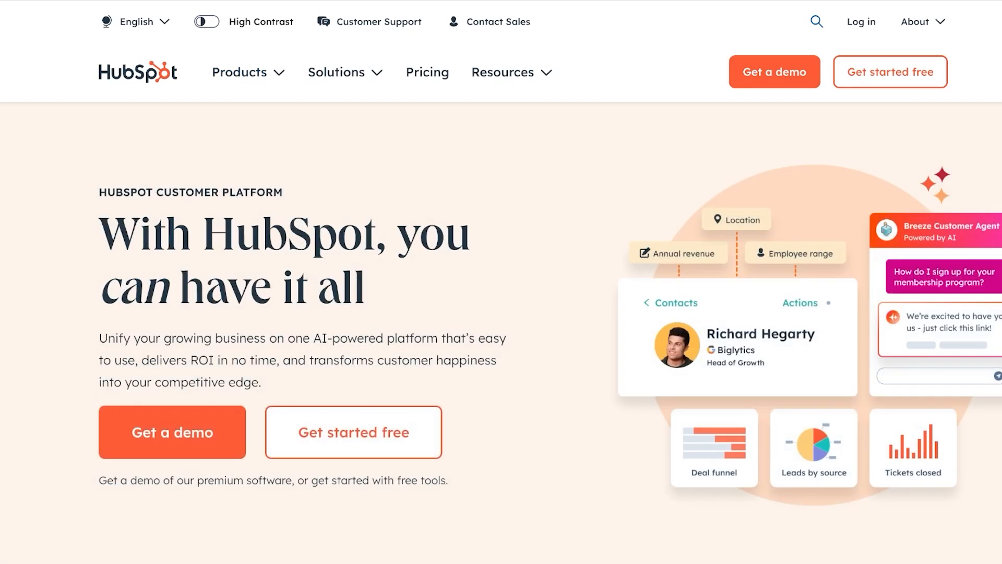
mouse_move(240, 72)
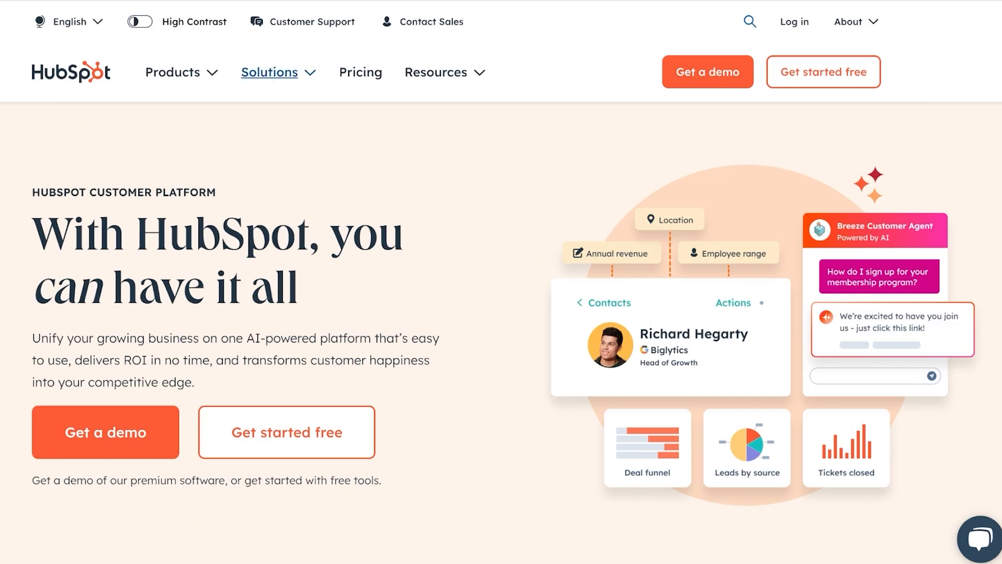
mouse_move(173, 72)
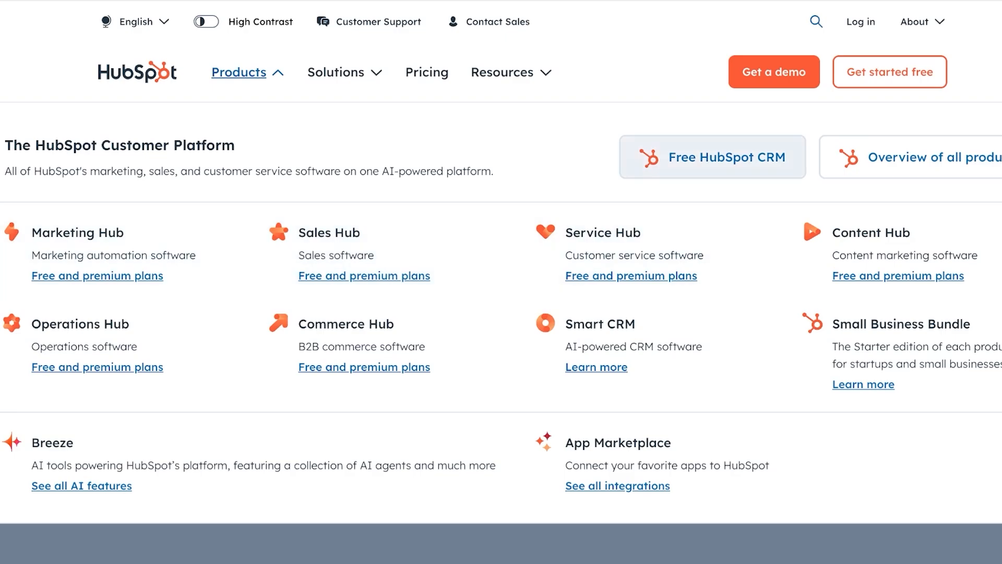
Visit the Free HubSpot CRM page, then go to the Sales Hub product page.
left_click(712, 157)
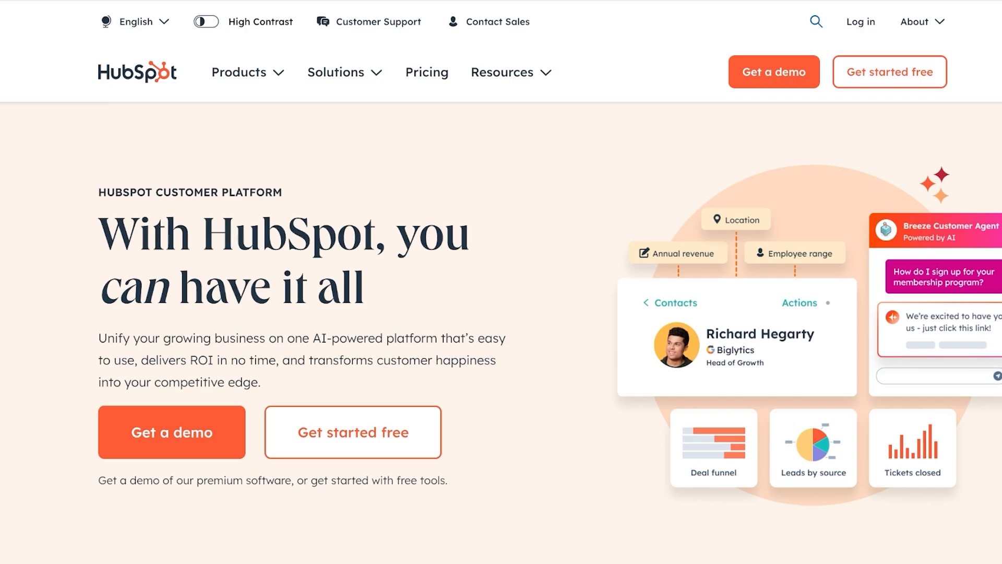
scroll(501, 282, "down", 3)
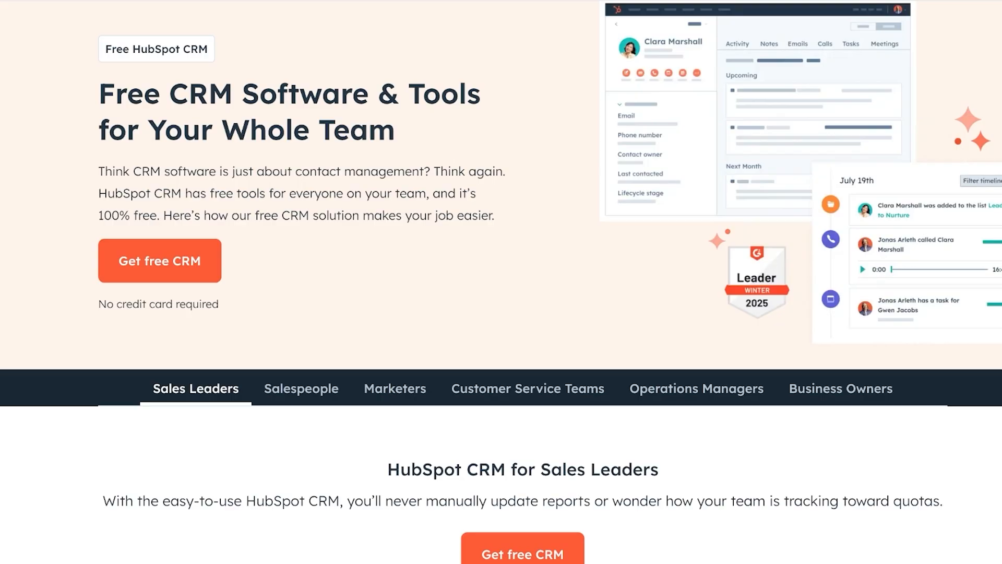
scroll(501, 282, "up", 3)
left_click(239, 72)
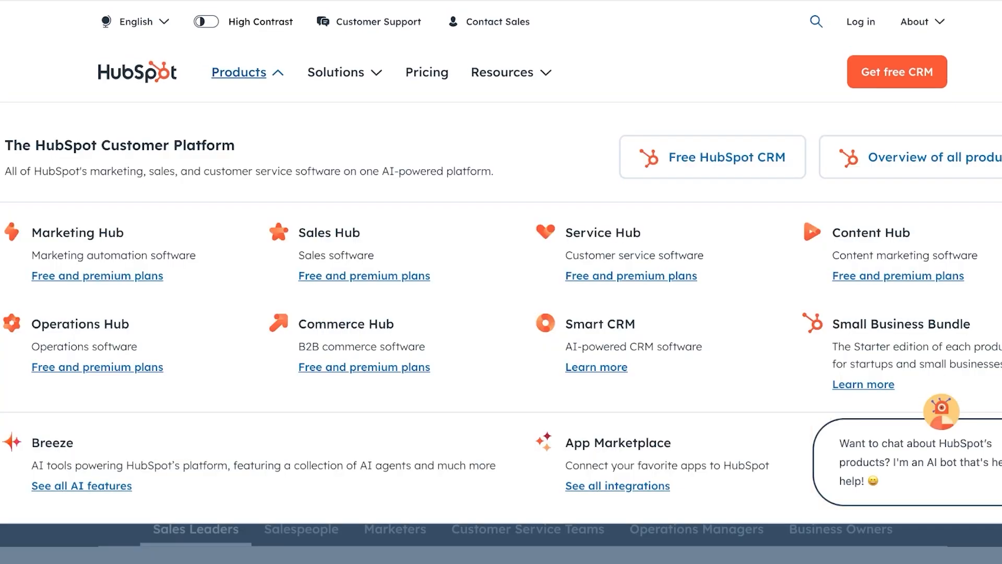
left_click(338, 241)
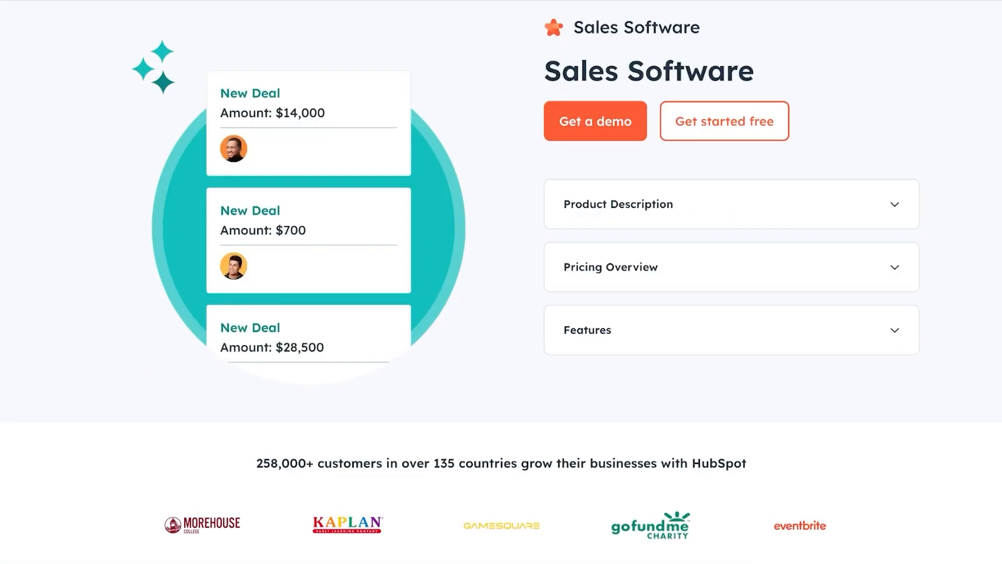
Expand the Sales Software product description and start the free account sign-up.
scroll(501, 282, "up", 3)
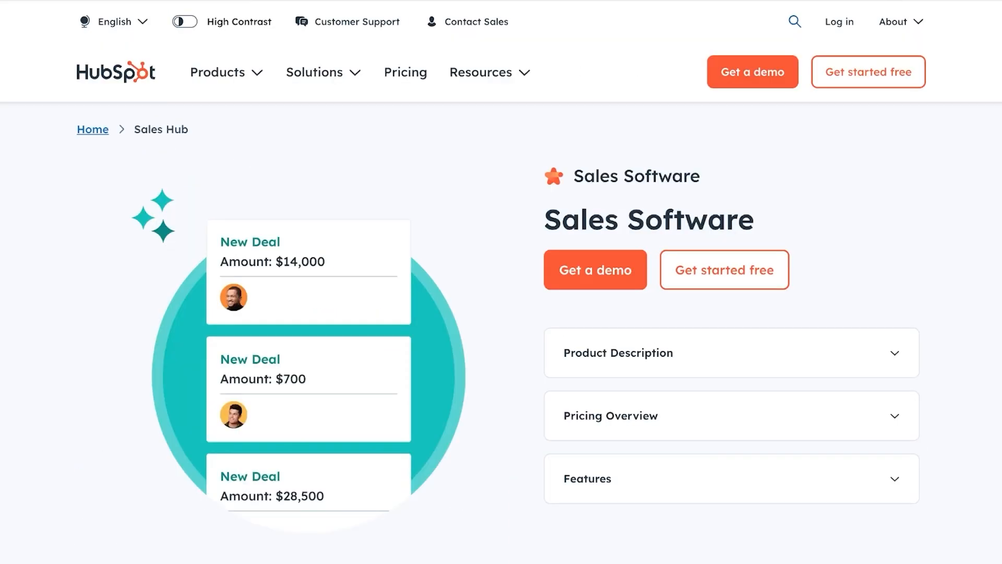
scroll(501, 281, "down", 20)
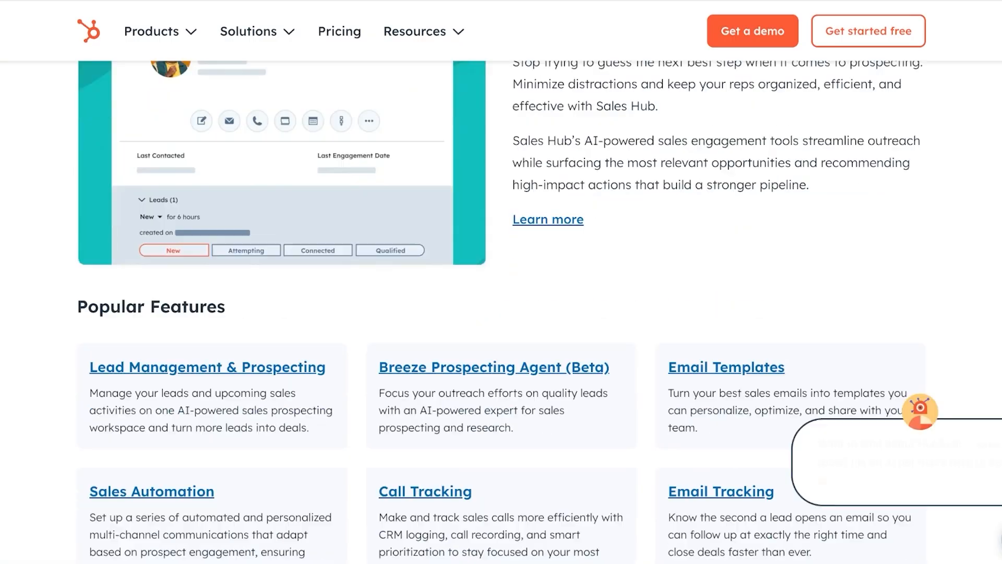
scroll(501, 282, "down", 6)
scroll(501, 282, "up", 8)
scroll(501, 281, "down", 8)
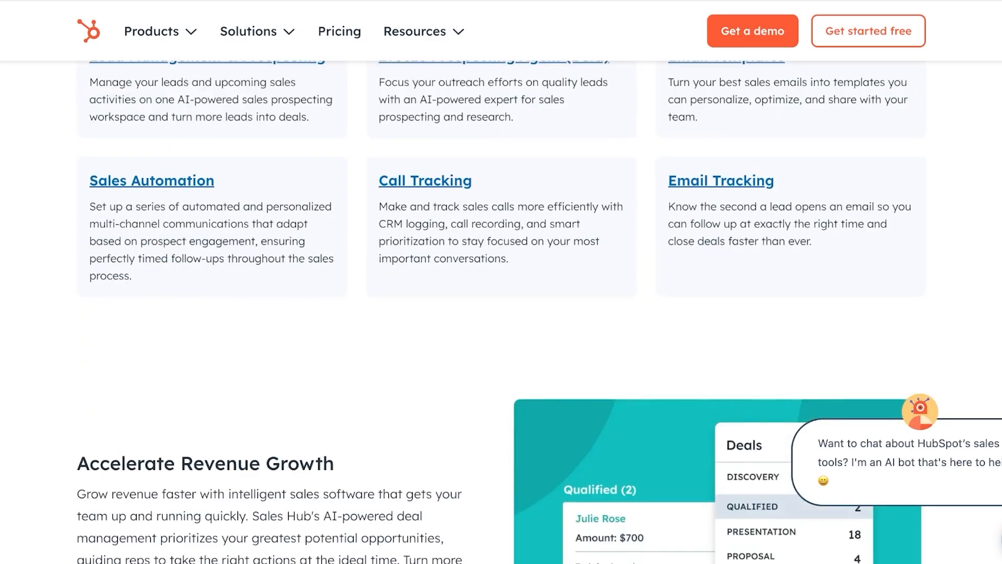
scroll(501, 282, "up", 3)
scroll(501, 282, "up", 15)
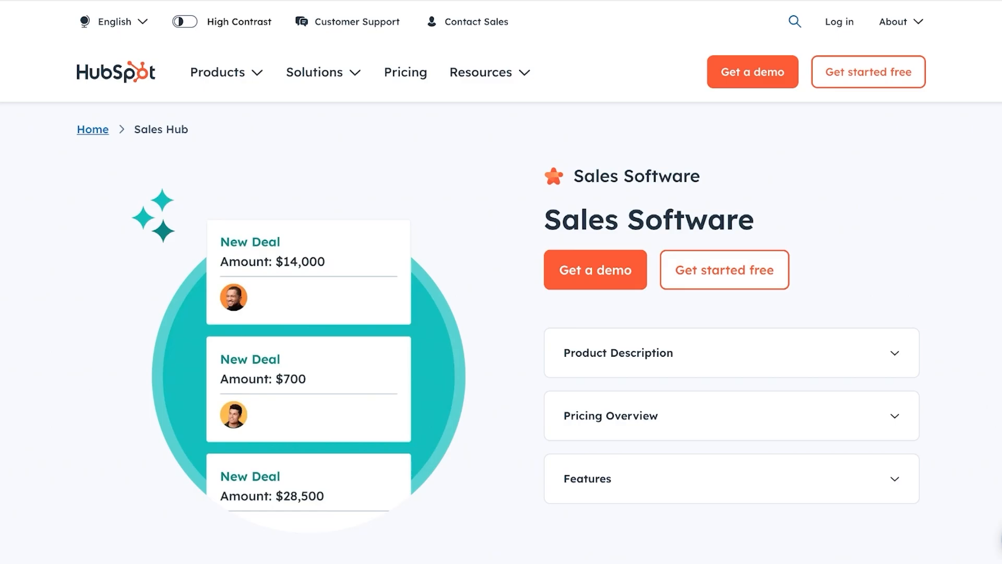
left_click(730, 352)
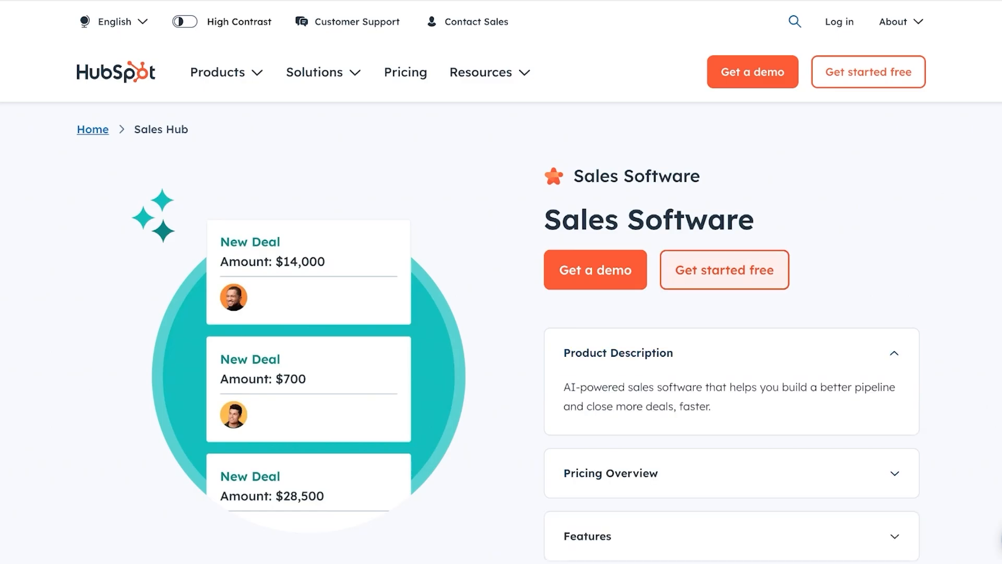
left_click(724, 269)
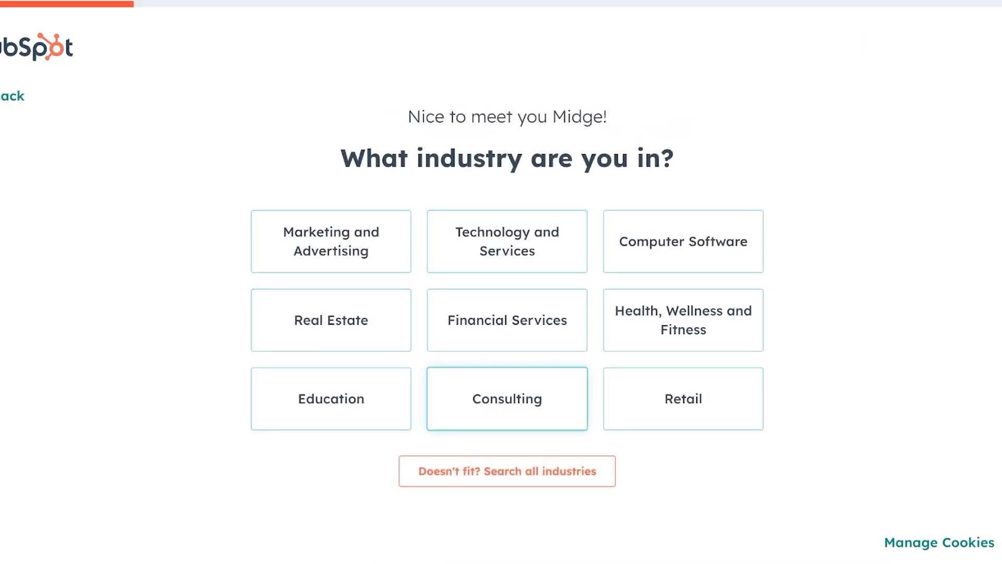
Answer the sign-up questions: industry, Owner role, company name, Just me, website khaadi.com.
left_click(331, 241)
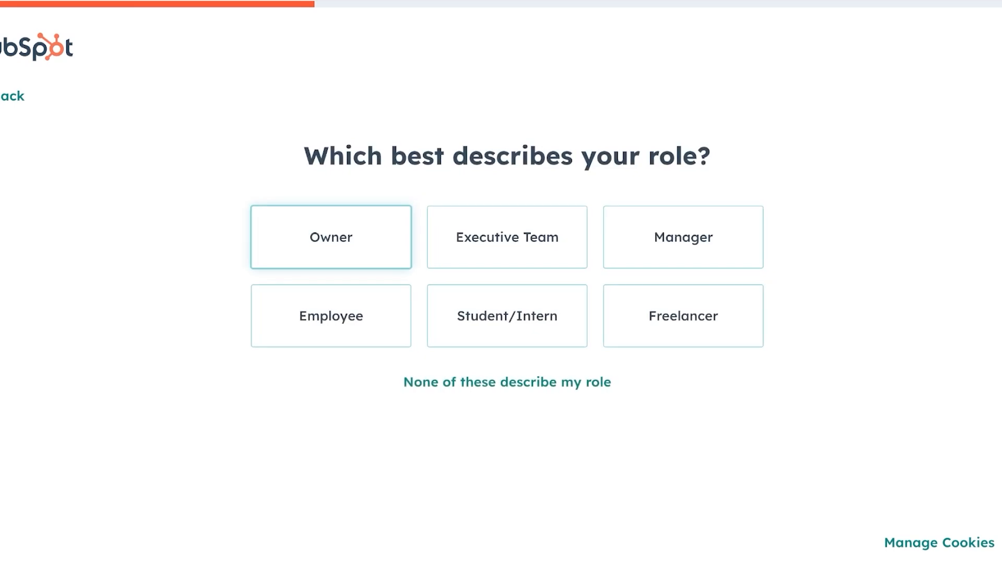
left_click(331, 237)
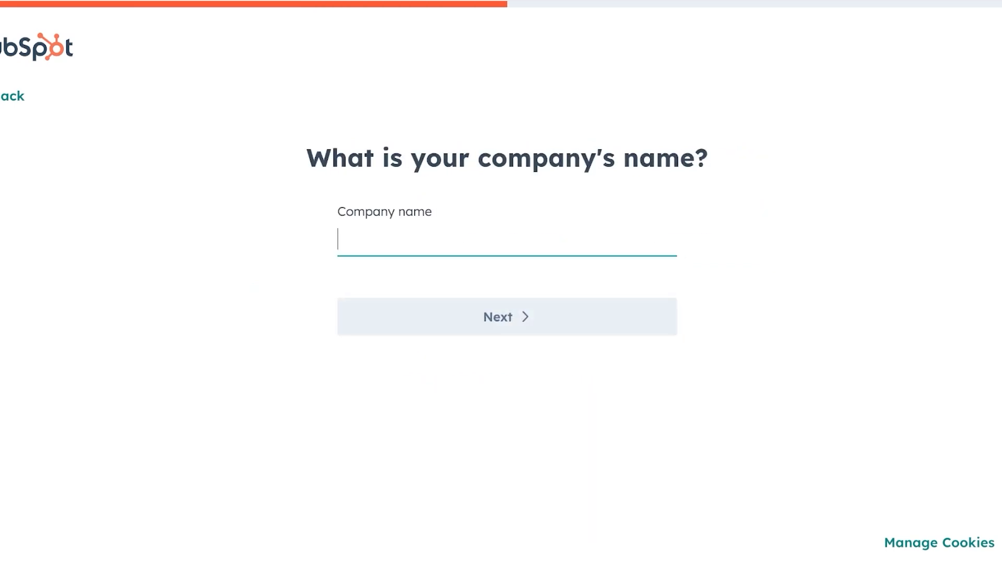
type("Spencer")
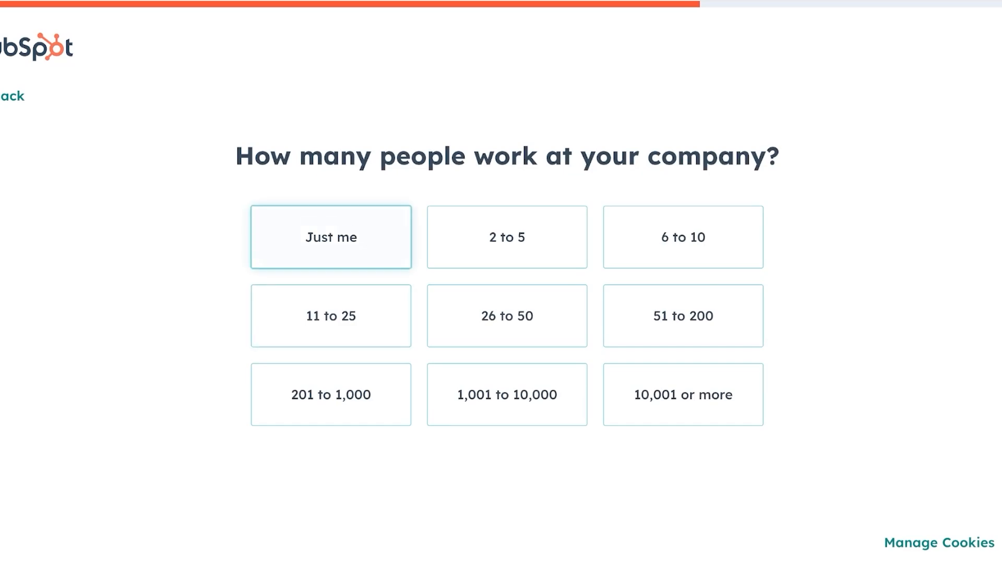
left_click(331, 237)
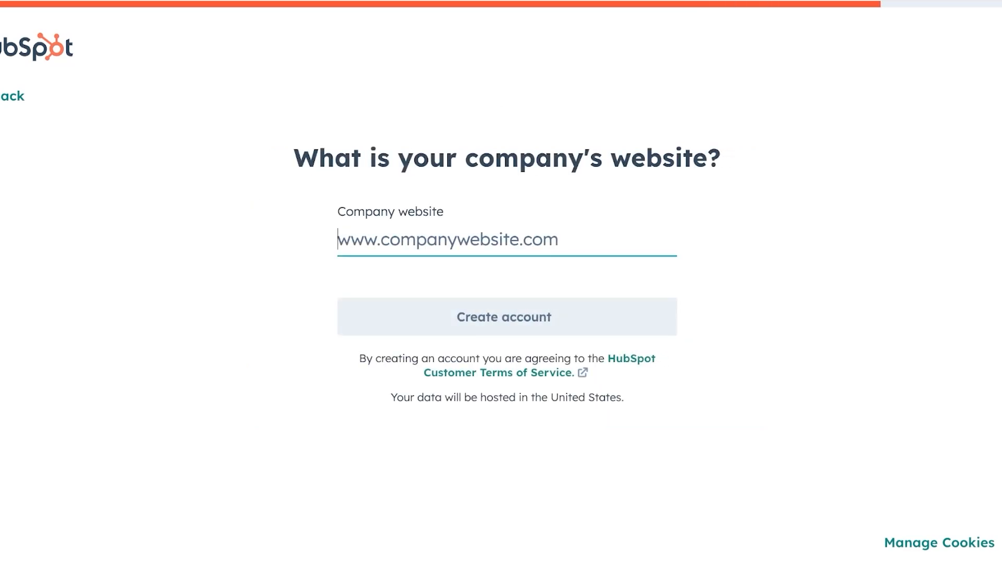
type("khaadi.com")
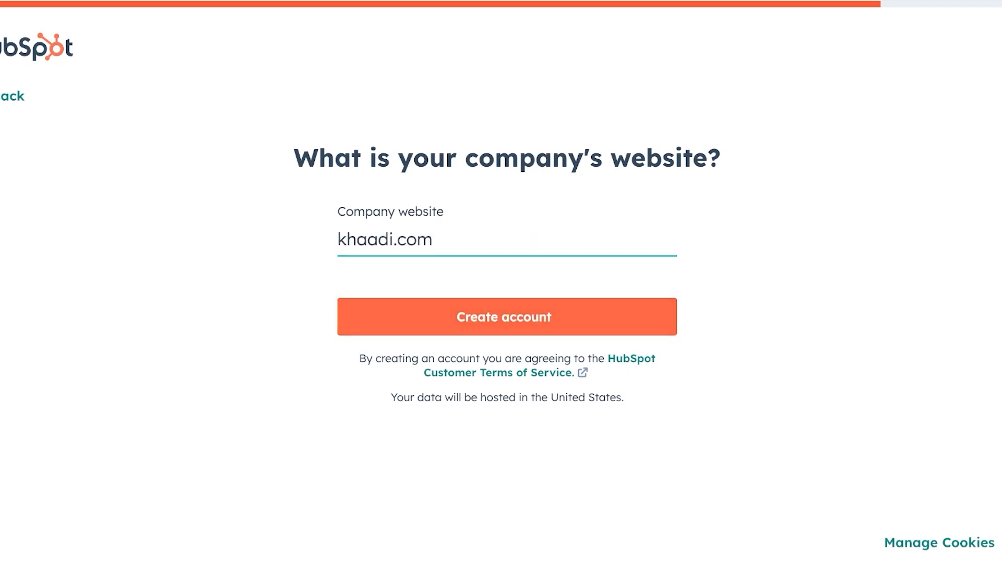
key("Return")
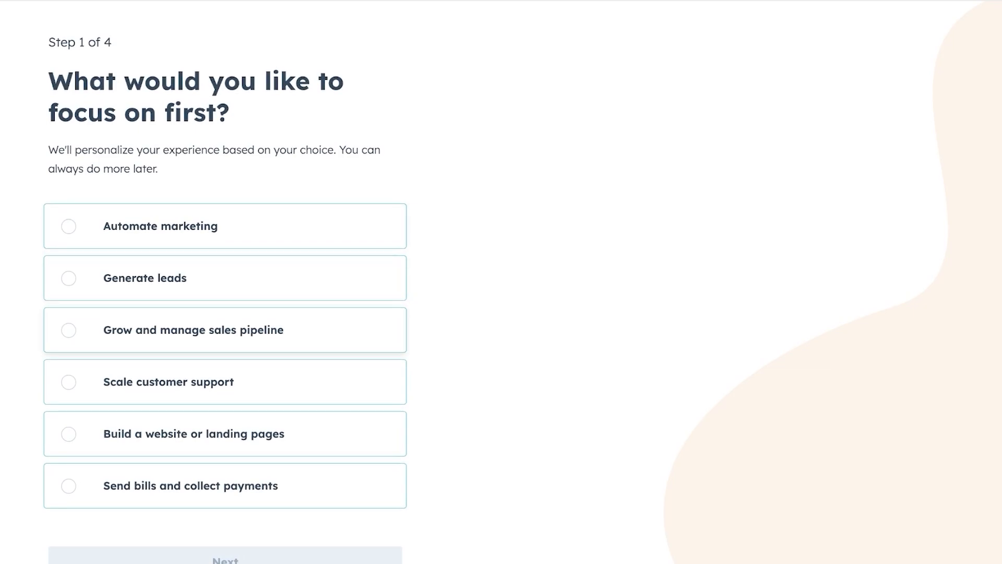
Choose growing the sales pipeline as the focus and mark Gmail as a tool.
left_click(194, 330)
left_click(225, 554)
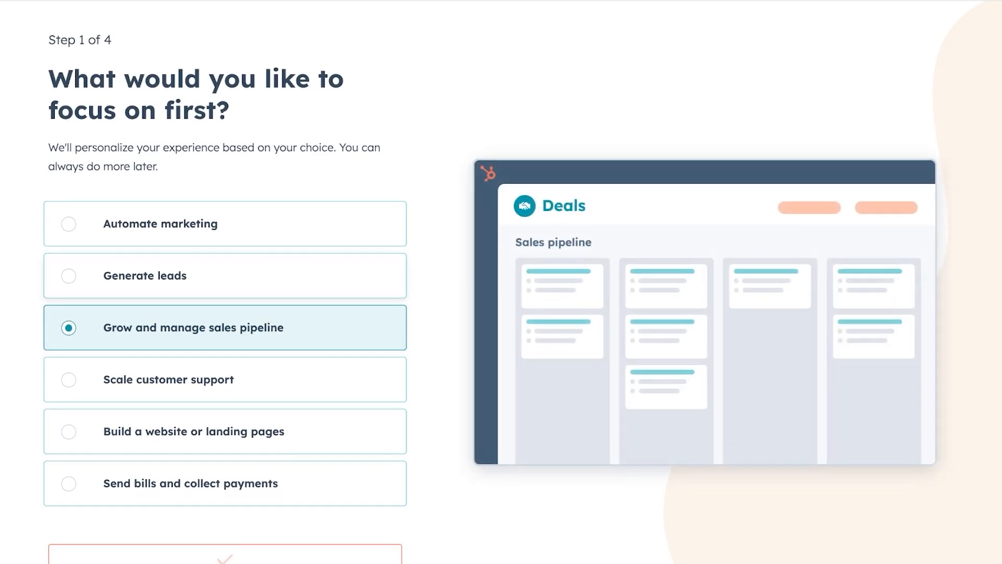
scroll(225, 281, "down", 2)
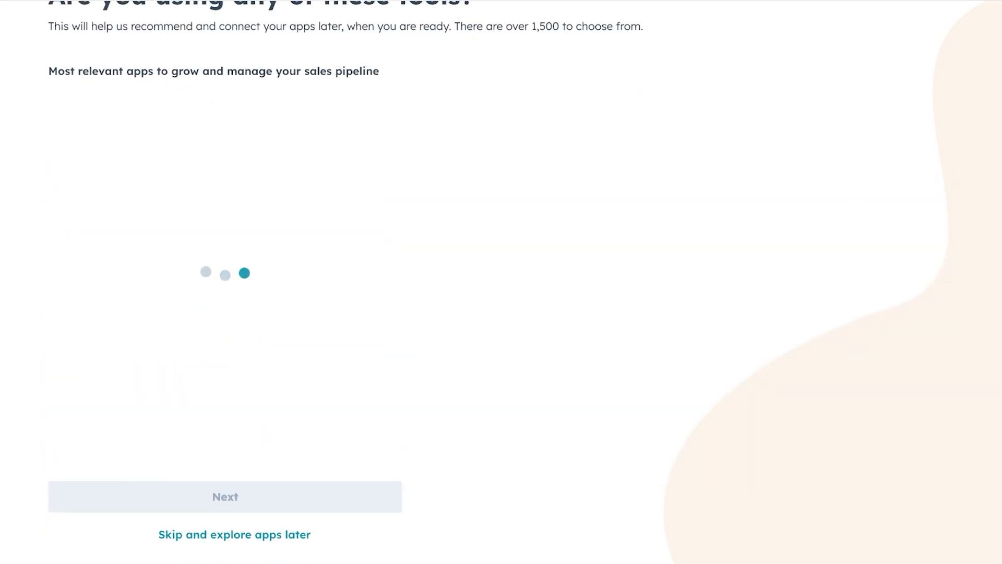
scroll(225, 282, "up", 1)
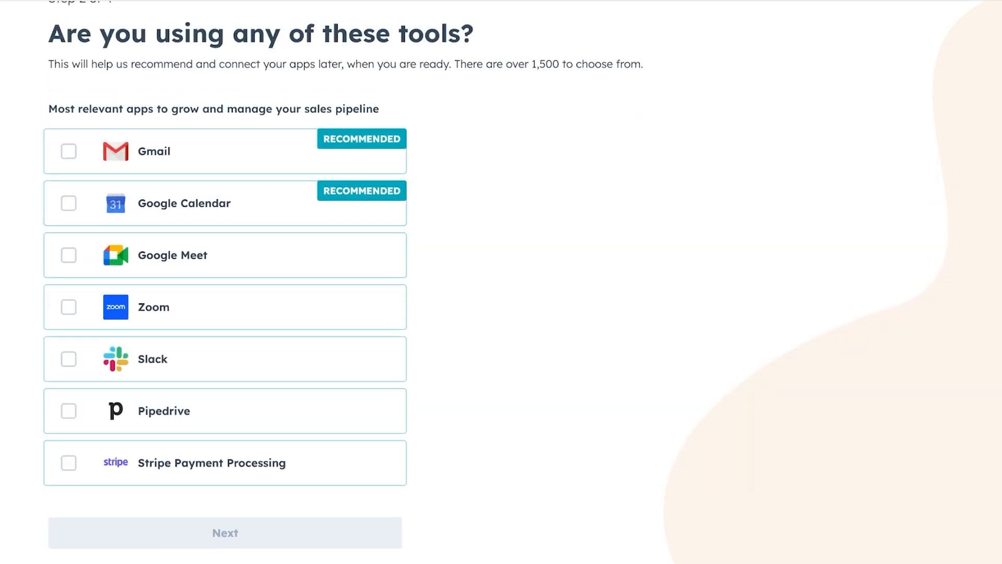
left_click(225, 151)
scroll(225, 209, "down", 1)
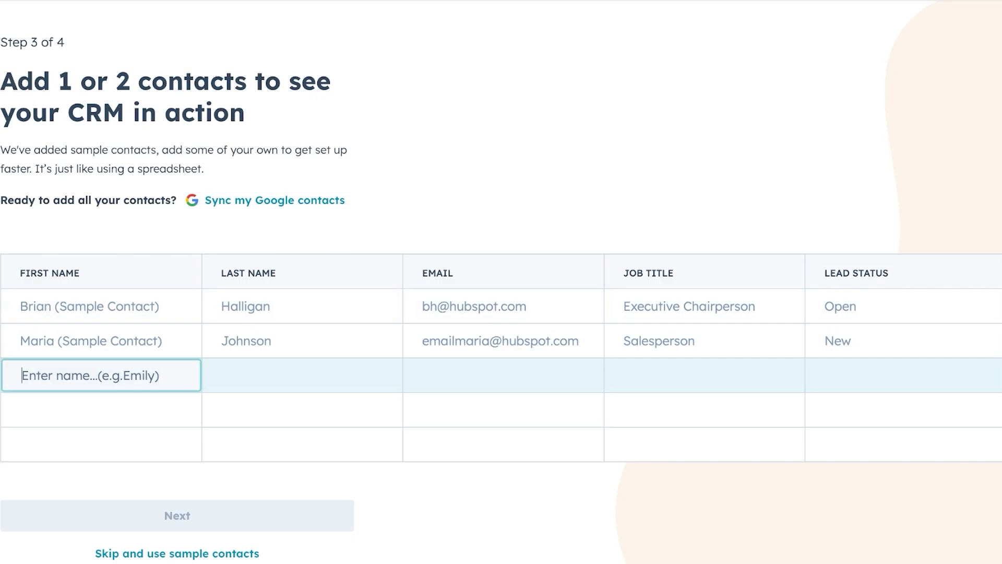
Enter the new contact's first name, last name and e-mail address.
type("a")
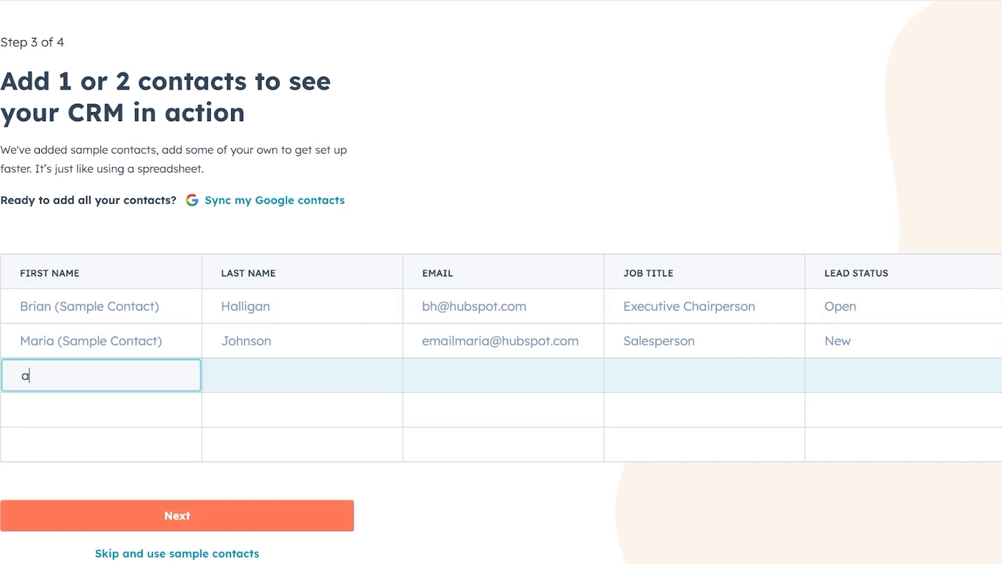
key("BackSpace")
key("Tab")
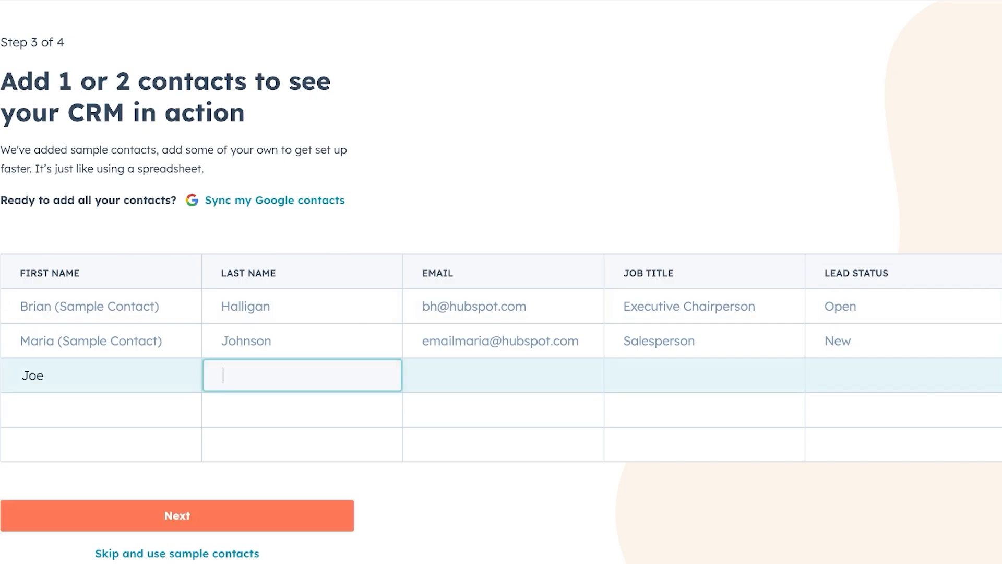
key("Tab")
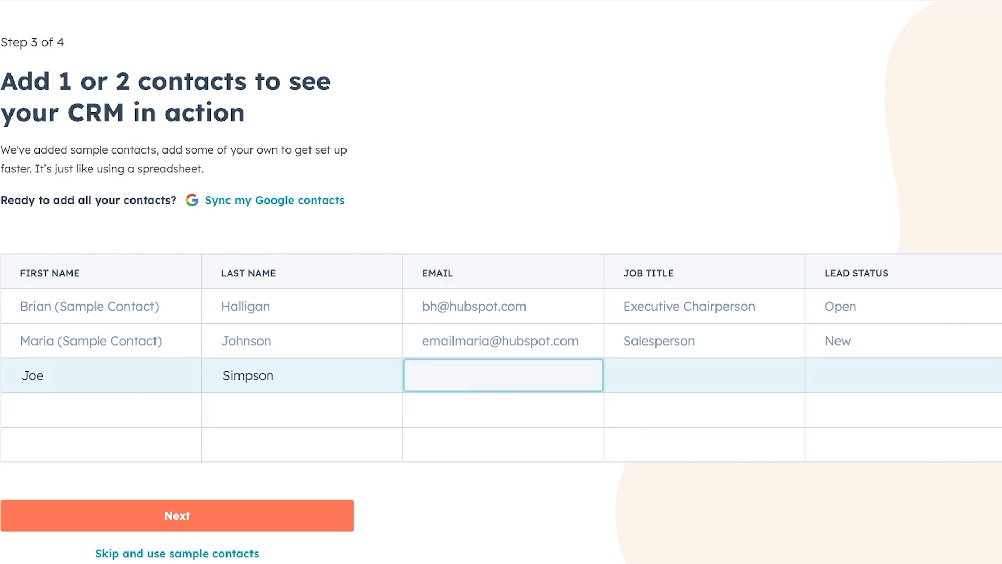
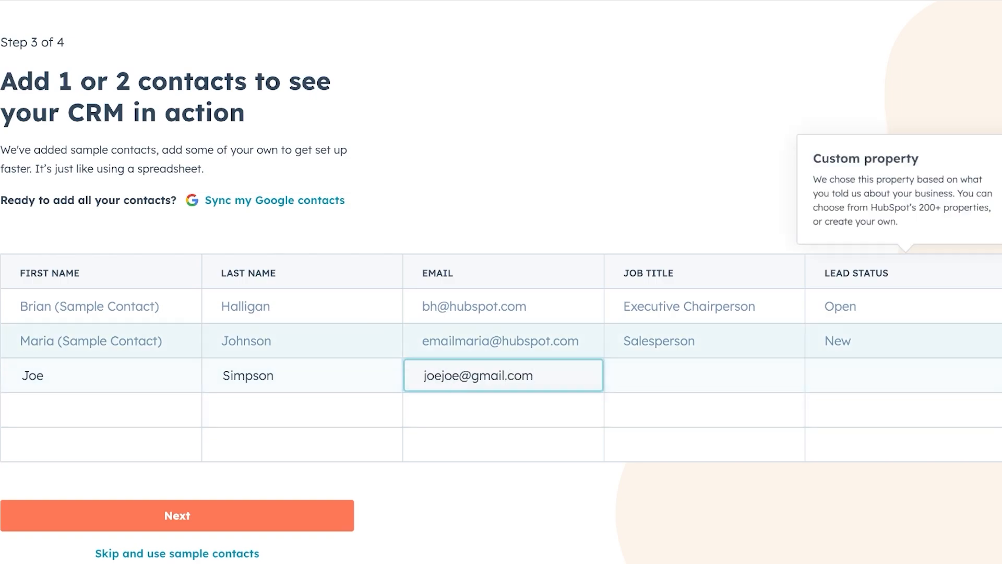
Give the contact job title Executive Director and lead status In progress, then continue.
key("Tab")
type("Executiv")
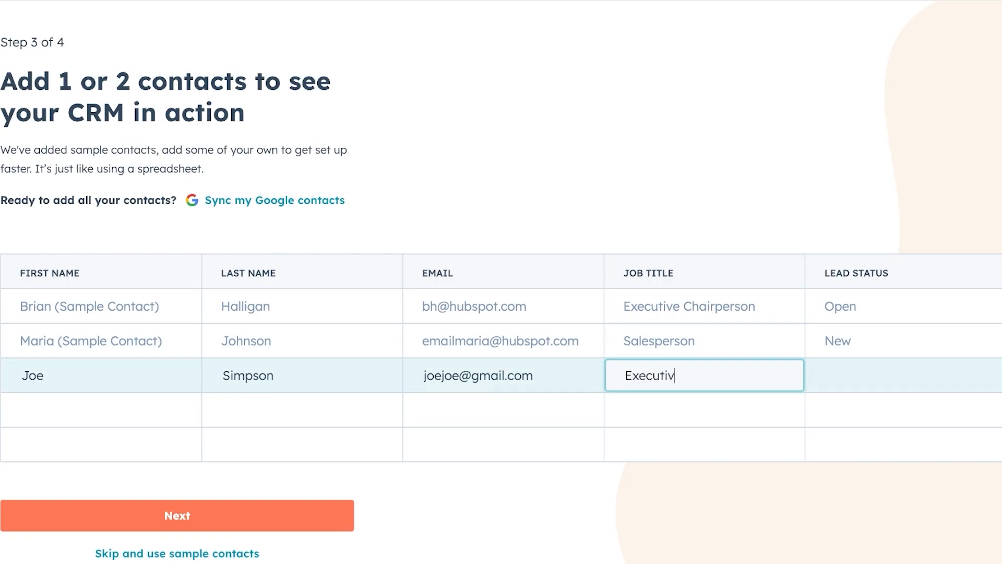
type("e Director")
key("Tab")
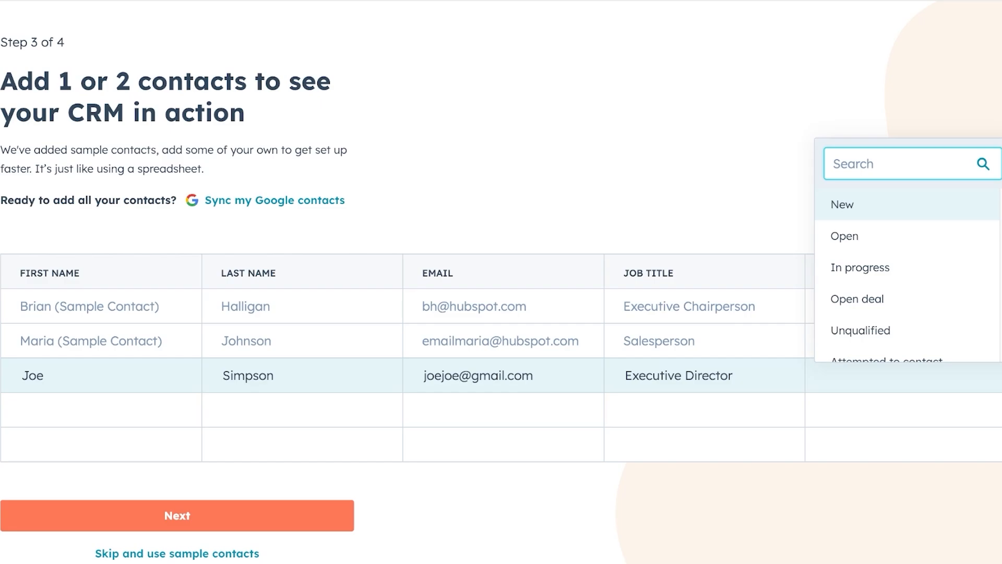
key("Down")
key("Down")
key("Down")
key("Up")
key("Return")
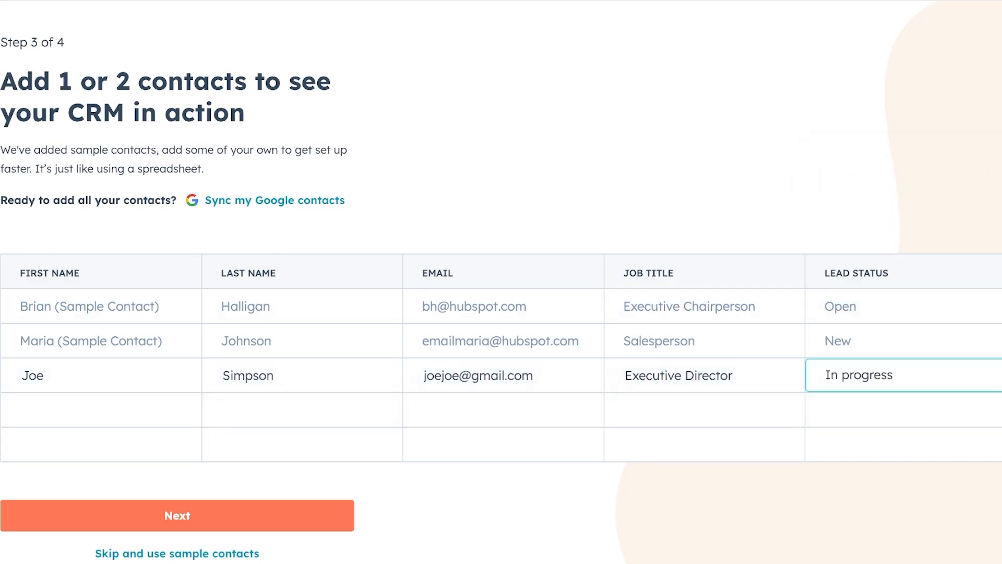
left_click(177, 515)
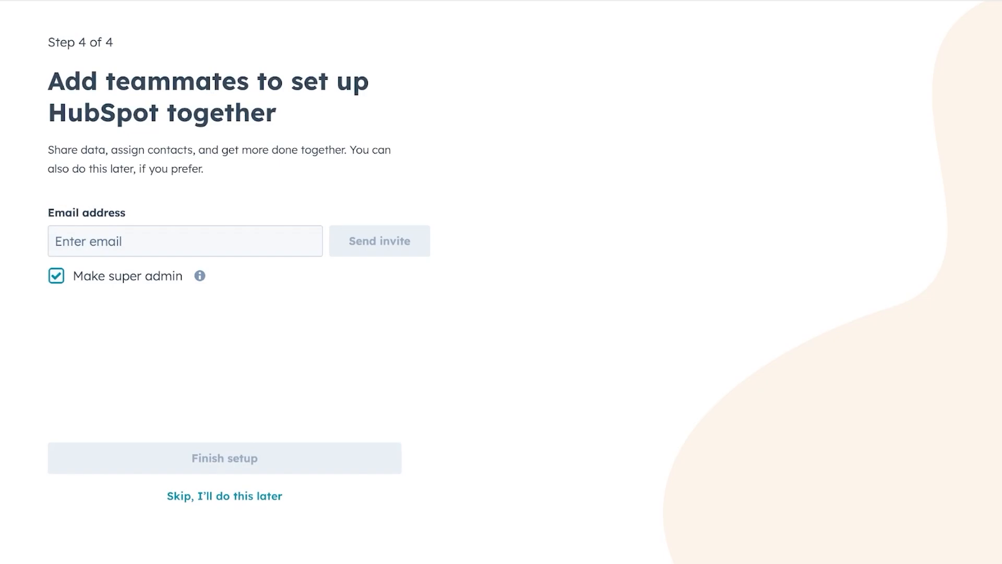
Skip inviting teammates and go through the deals board welcome tour to the setup guide.
left_click(225, 496)
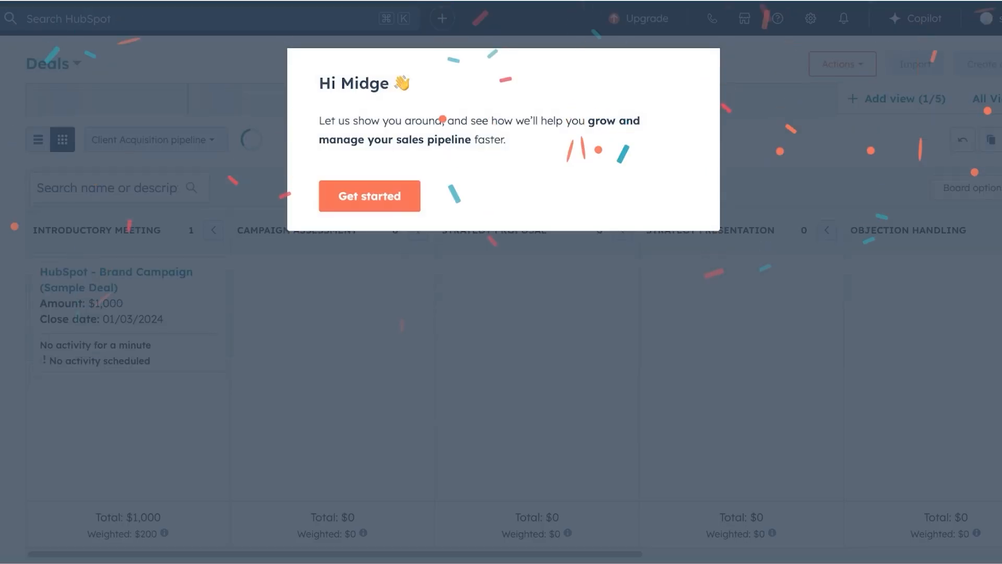
left_click(369, 196)
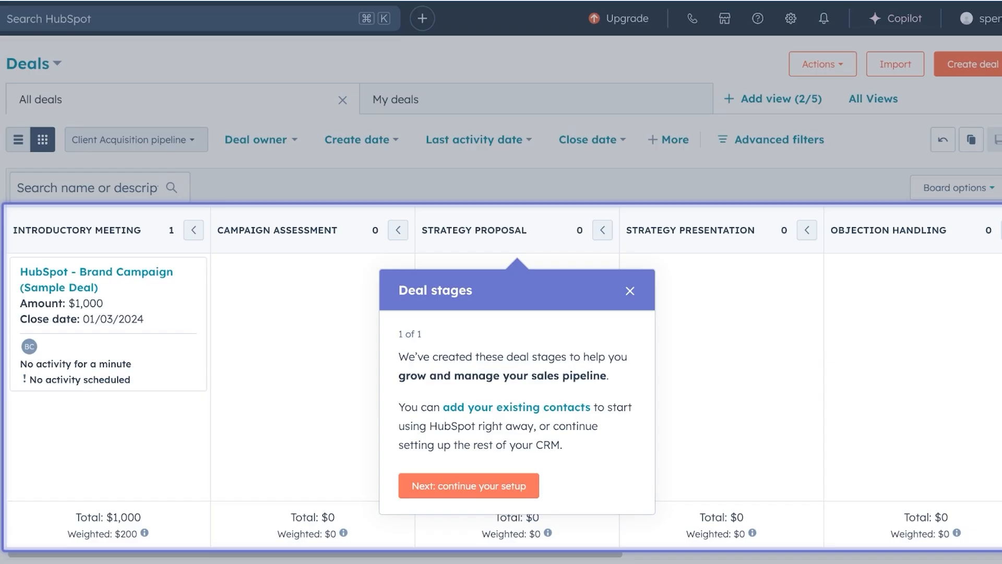
left_click(489, 485)
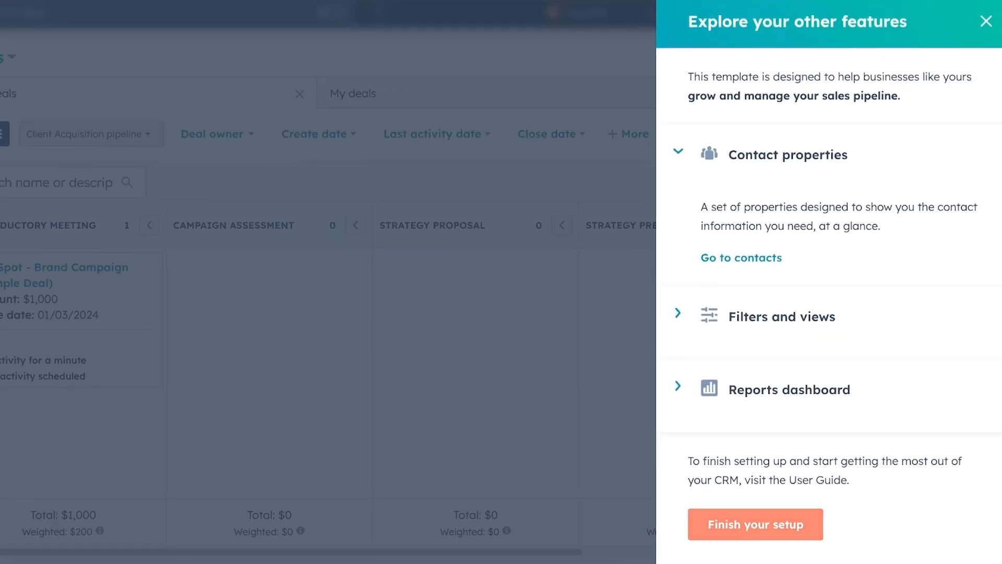
left_click(781, 526)
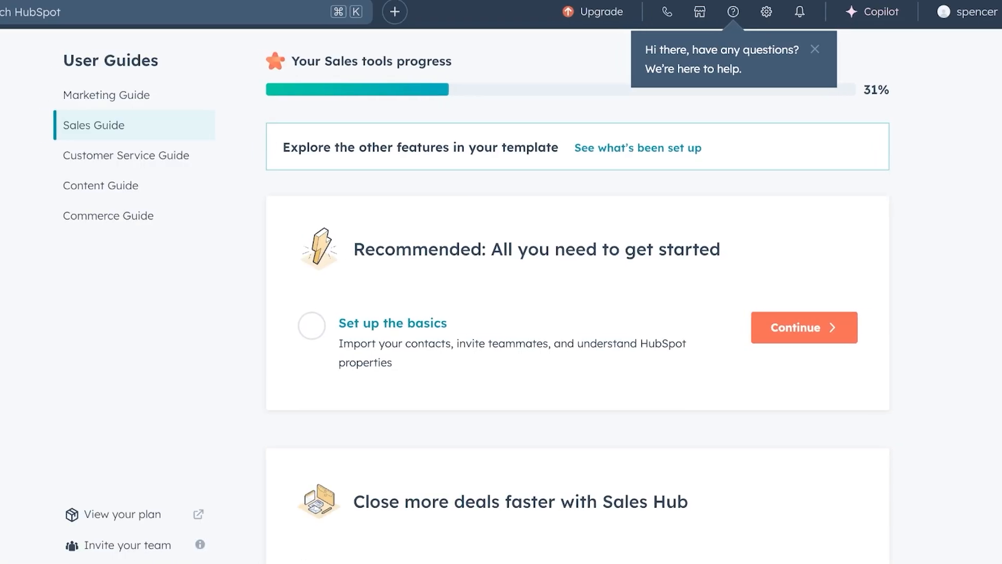
Browse the User Guides, open Set up the basics > Add contacts, then go to CRM Contacts.
scroll(563, 292, "down", 1)
scroll(605, 296, "down", 1)
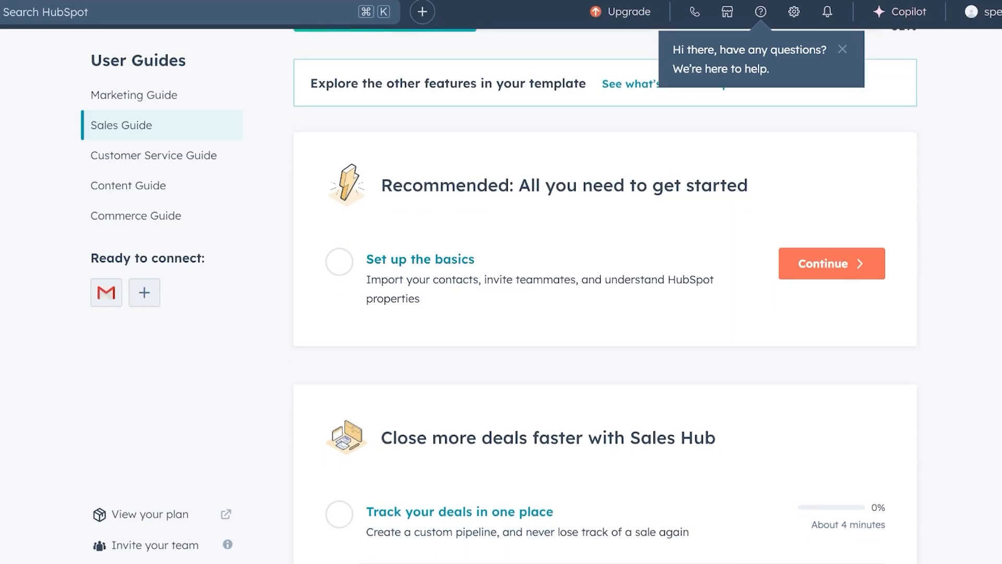
scroll(605, 296, "down", 3)
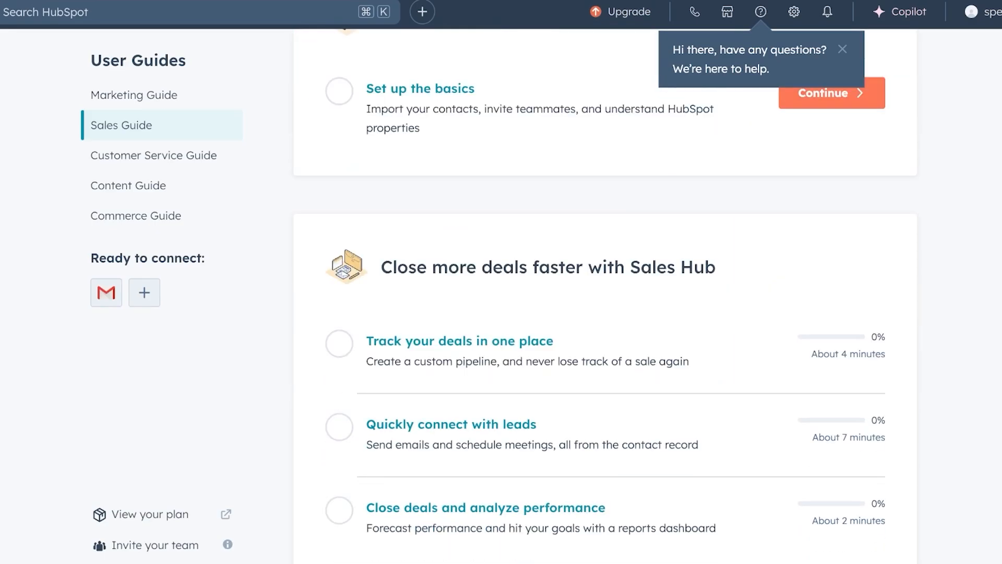
scroll(459, 308, "down", 1)
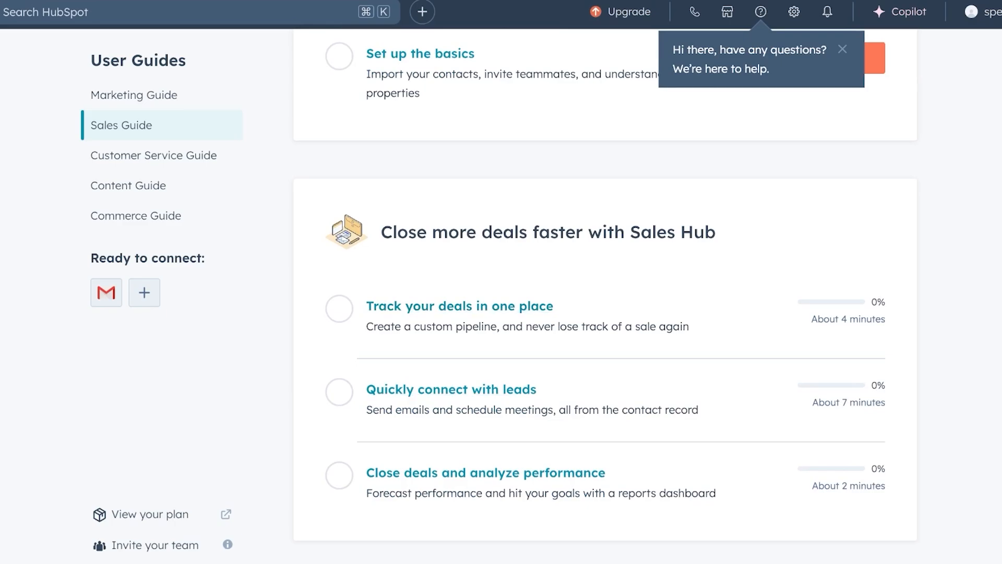
scroll(605, 296, "down", 2)
scroll(605, 296, "up", 7)
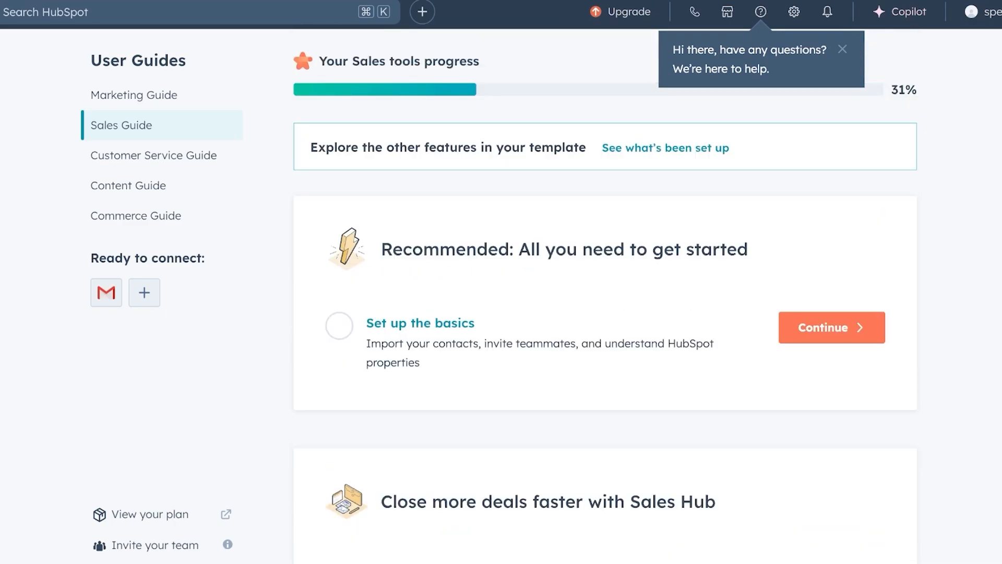
mouse_move(15, 110)
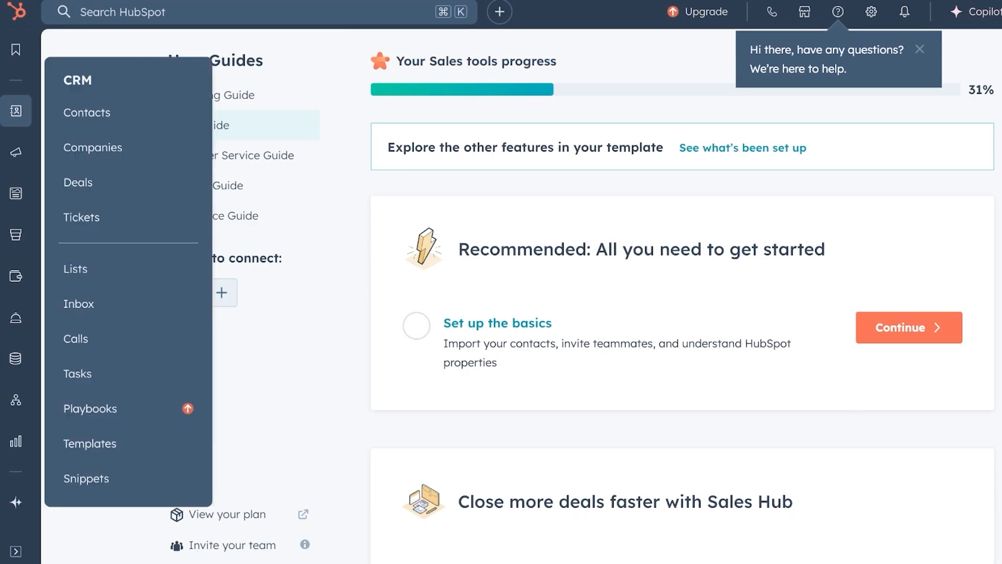
left_click(909, 327)
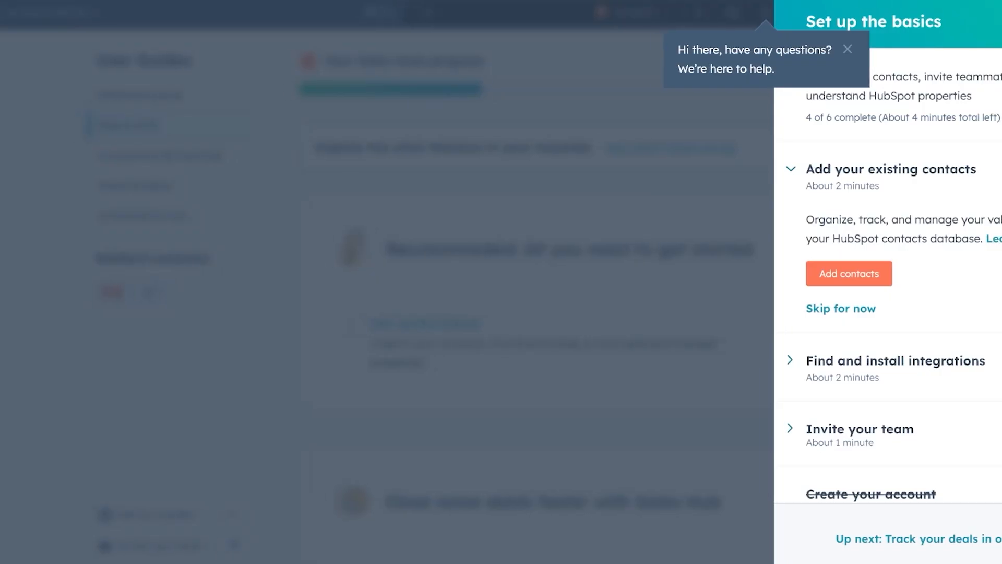
left_click(735, 274)
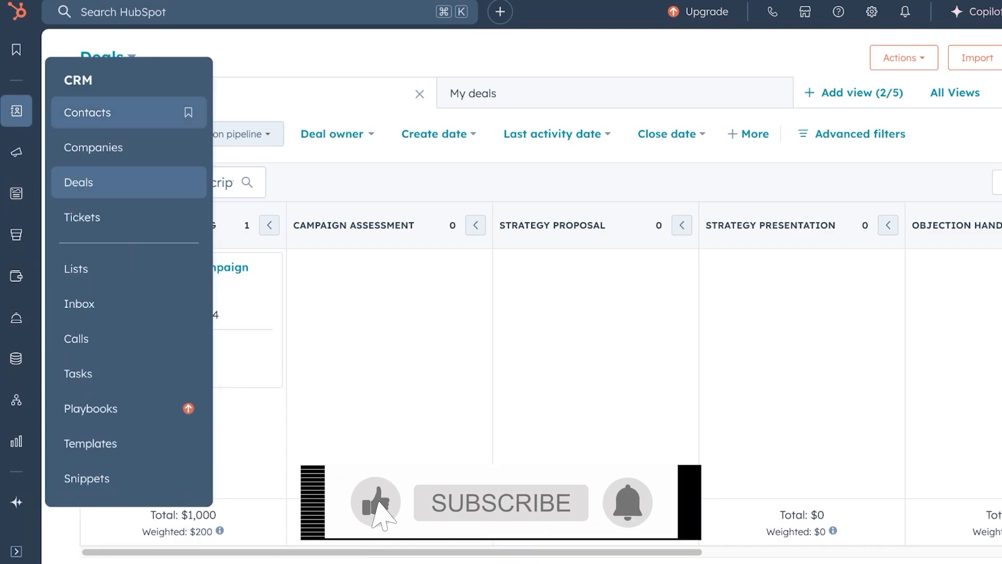
left_click(87, 113)
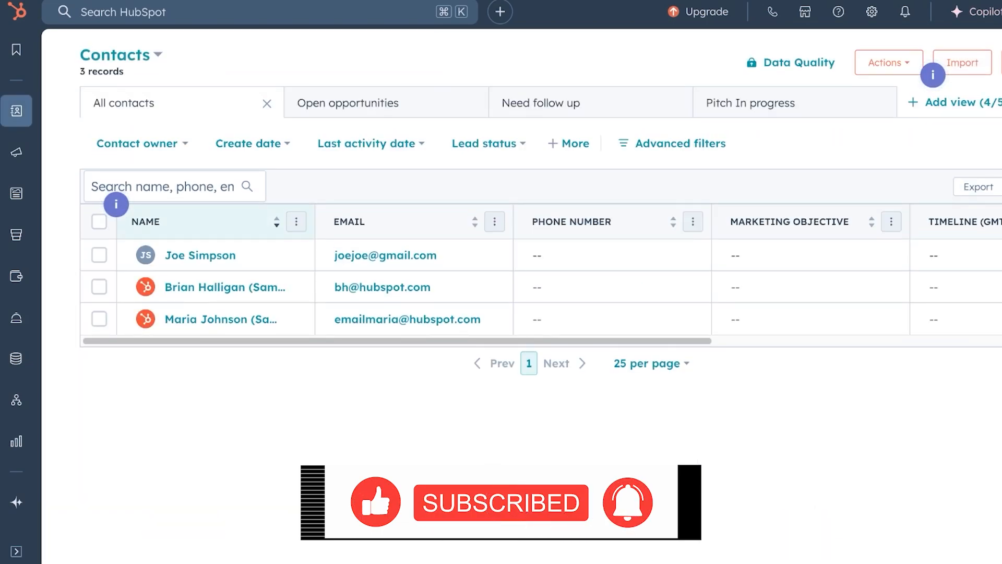
Open the new contact form and close it without saving.
left_click(888, 63)
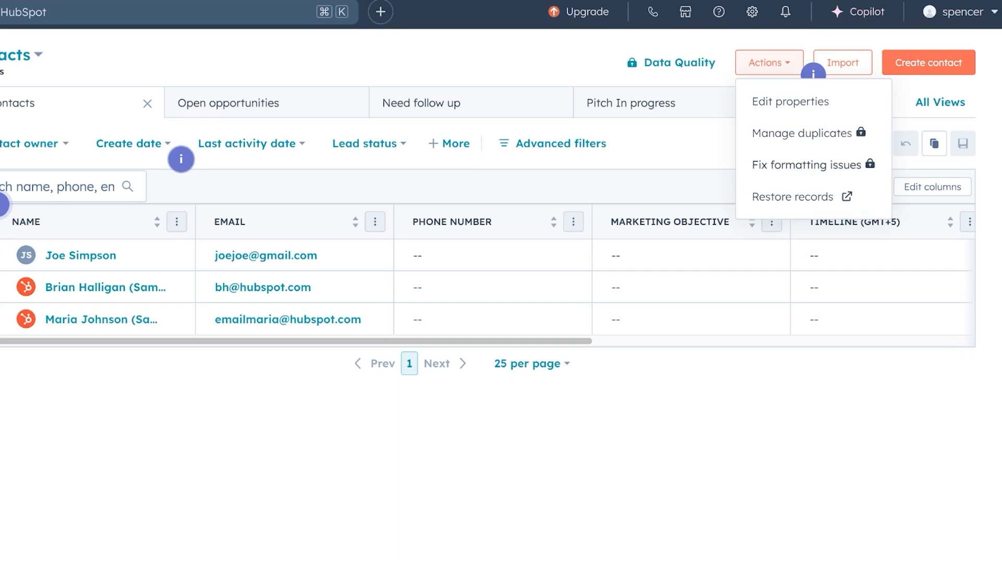
left_click(928, 62)
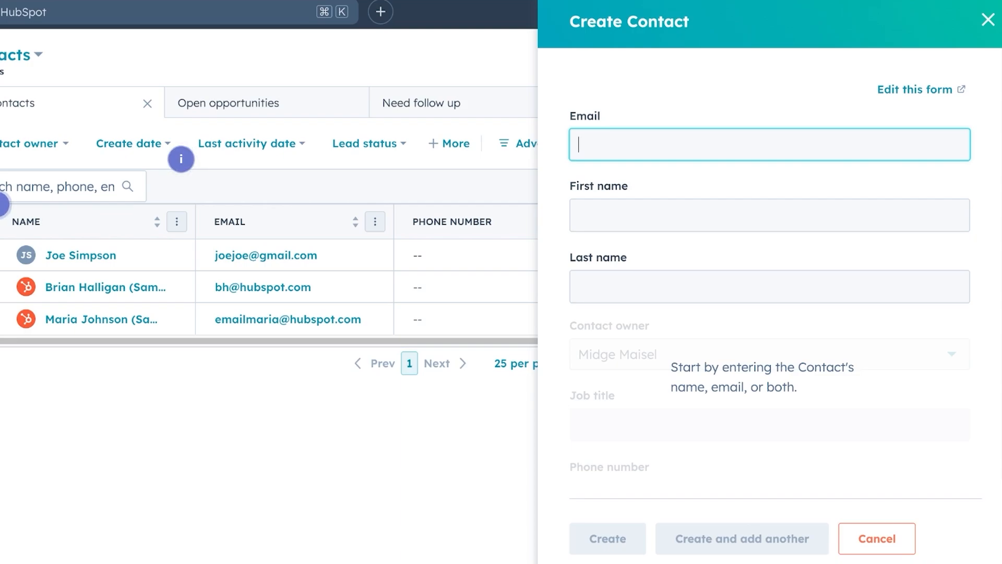
left_click(987, 20)
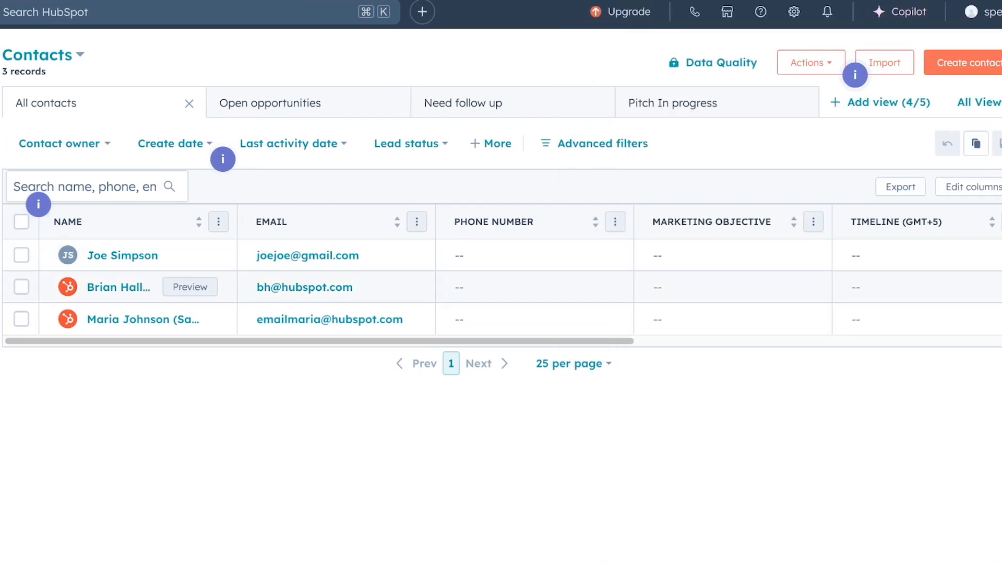
Delete the first sample contact, confirming with 1 in the record-count field.
left_click(14, 287)
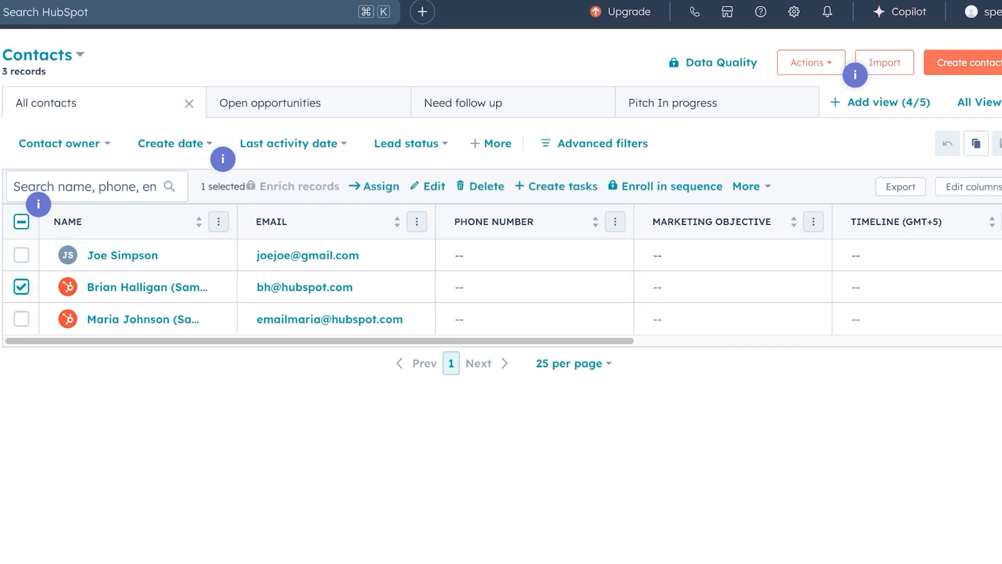
left_click(480, 187)
left_click(483, 306)
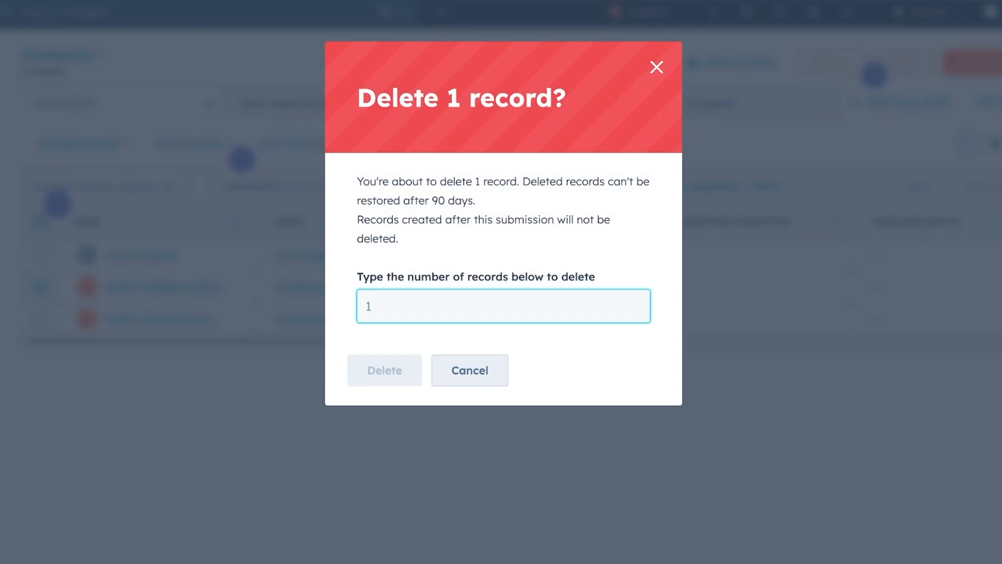
type("1")
left_click(385, 370)
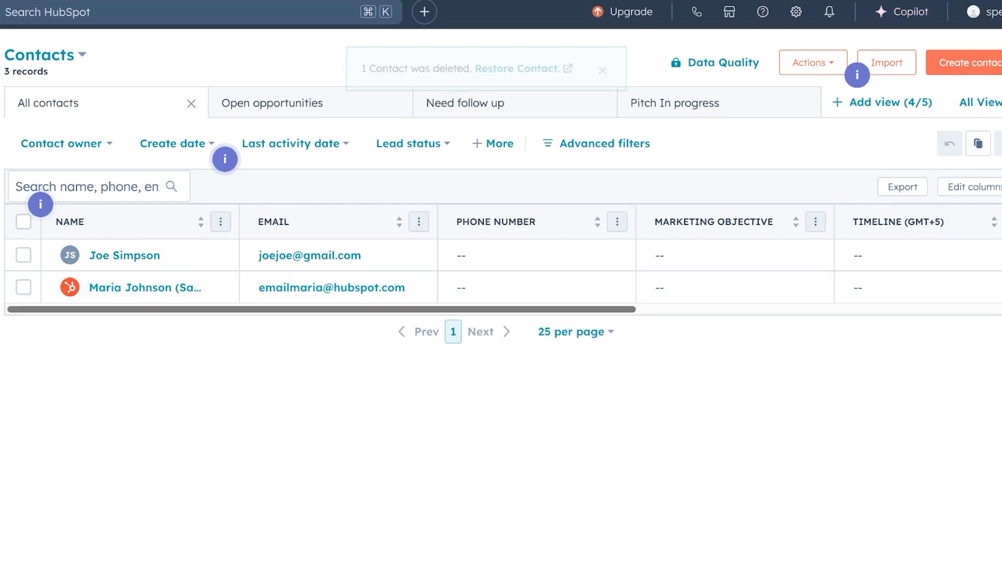
scroll(501, 272, "right", 10)
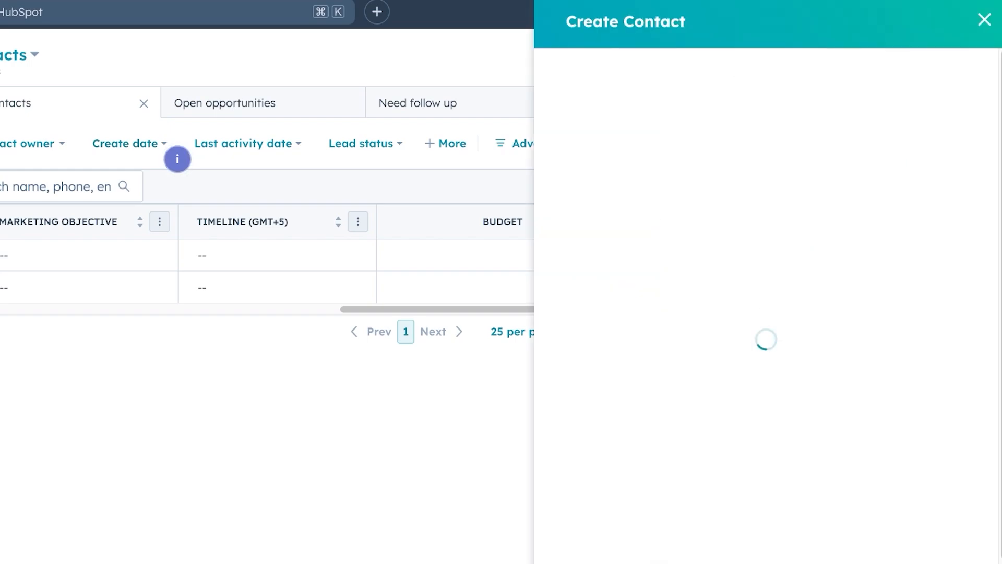
scroll(766, 273, "down", 4)
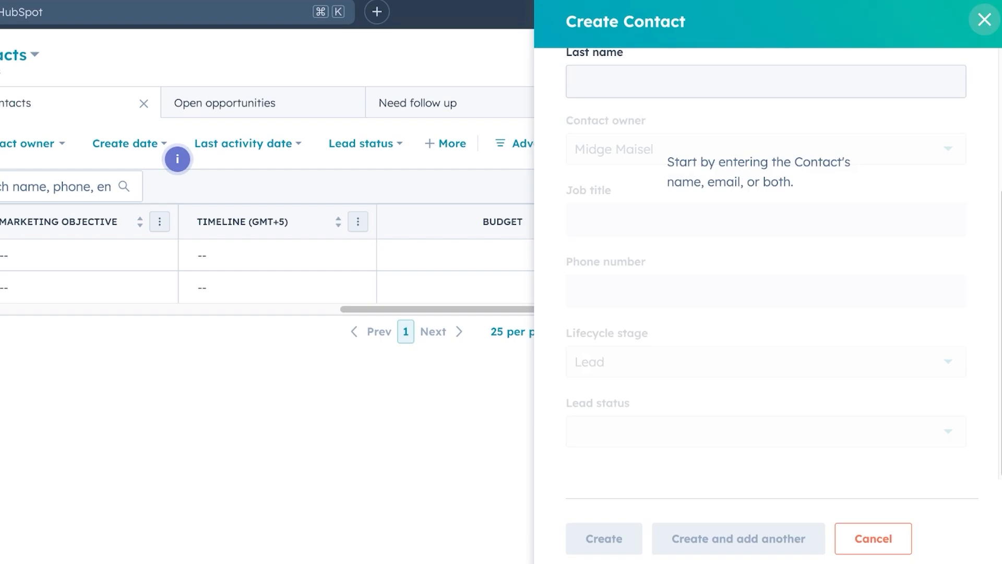
left_click(984, 19)
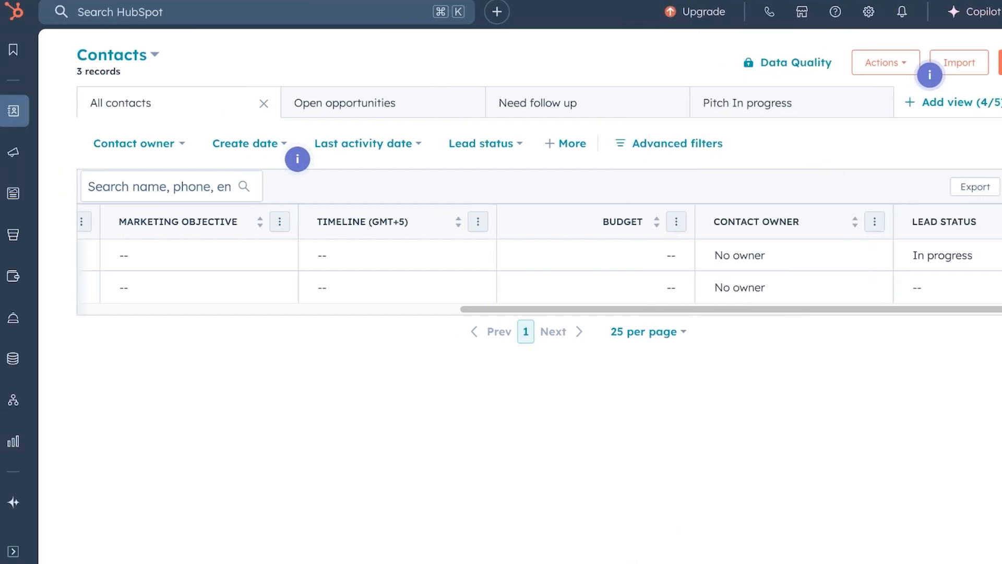
mouse_move(13, 110)
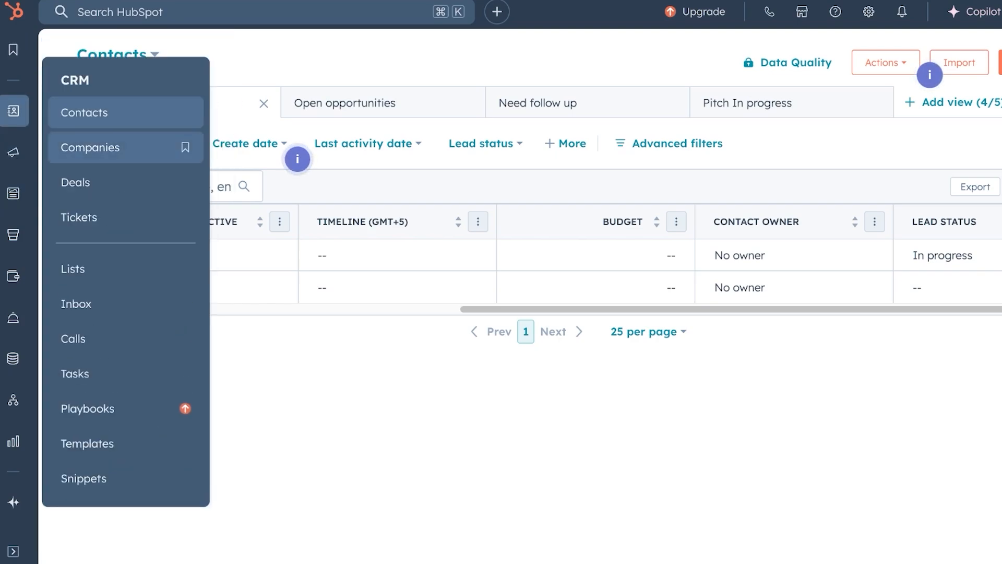
Go via Companies to the Client Acquisition Deals board and look over its Actions menu.
left_click(90, 148)
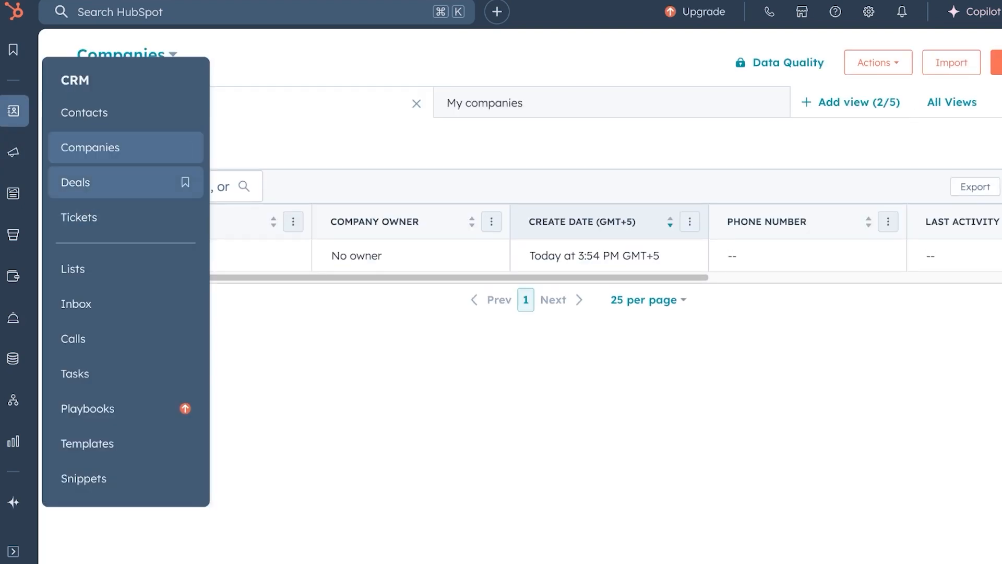
left_click(90, 182)
mouse_move(13, 193)
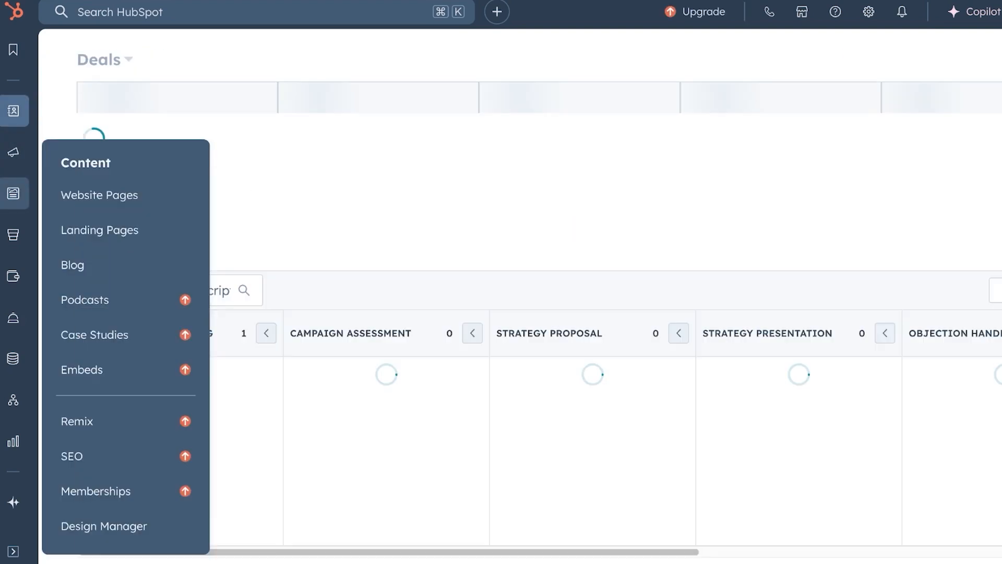
mouse_move(13, 151)
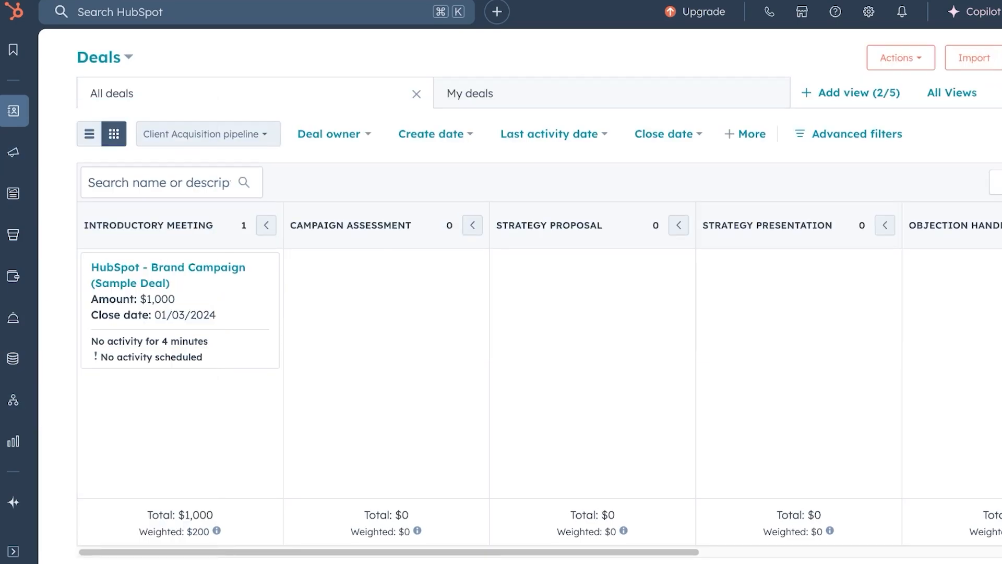
mouse_move(13, 358)
mouse_move(13, 317)
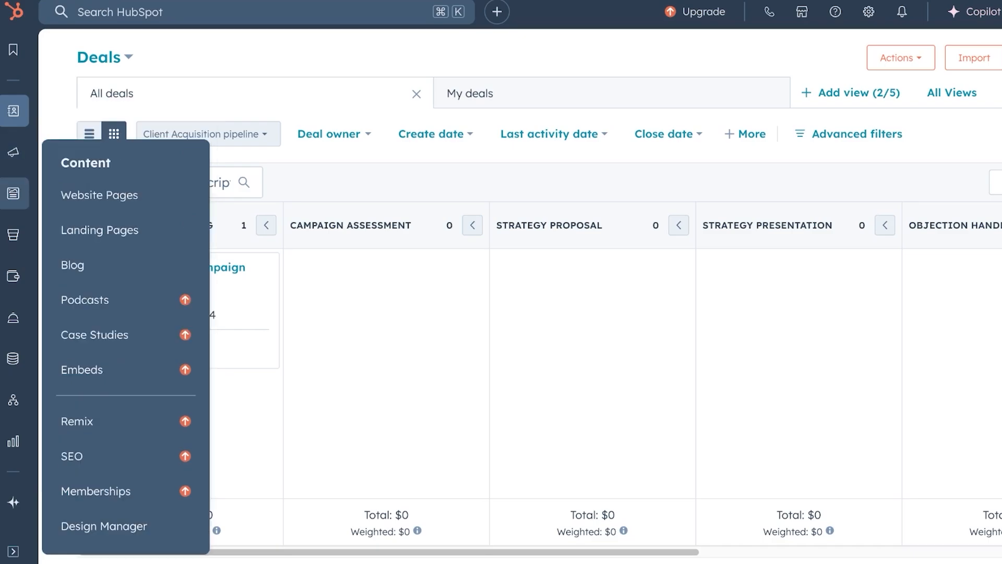
mouse_move(13, 275)
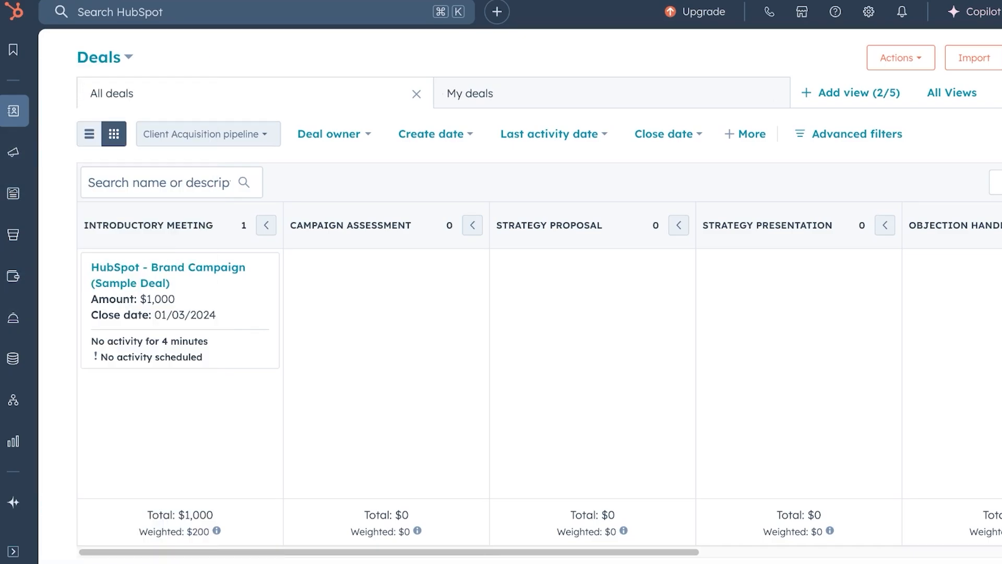
left_click(900, 57)
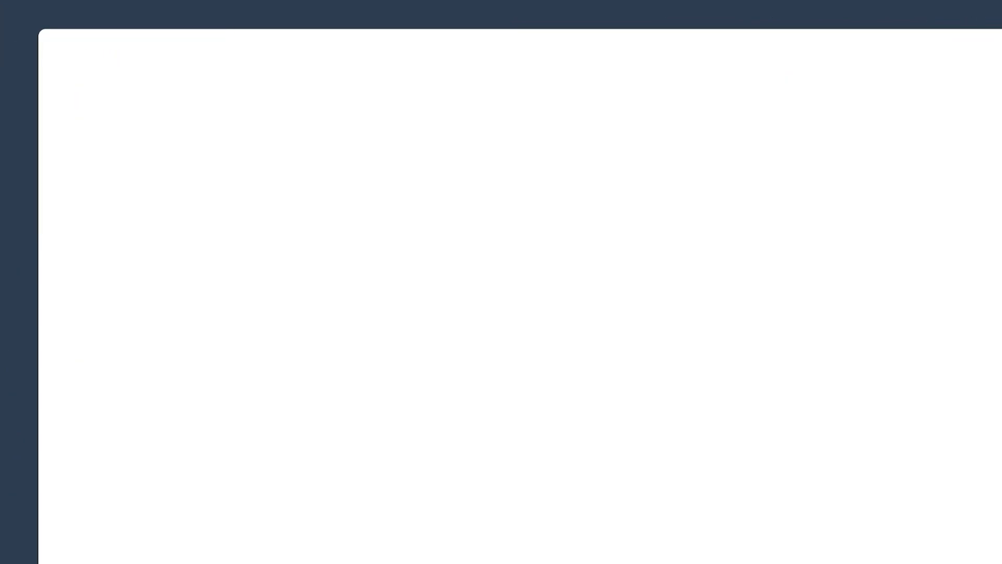
Start the deal-tracking guided setup and keep the suggested Client Acquisition pipeline name.
scroll(626, 314, "down", 6)
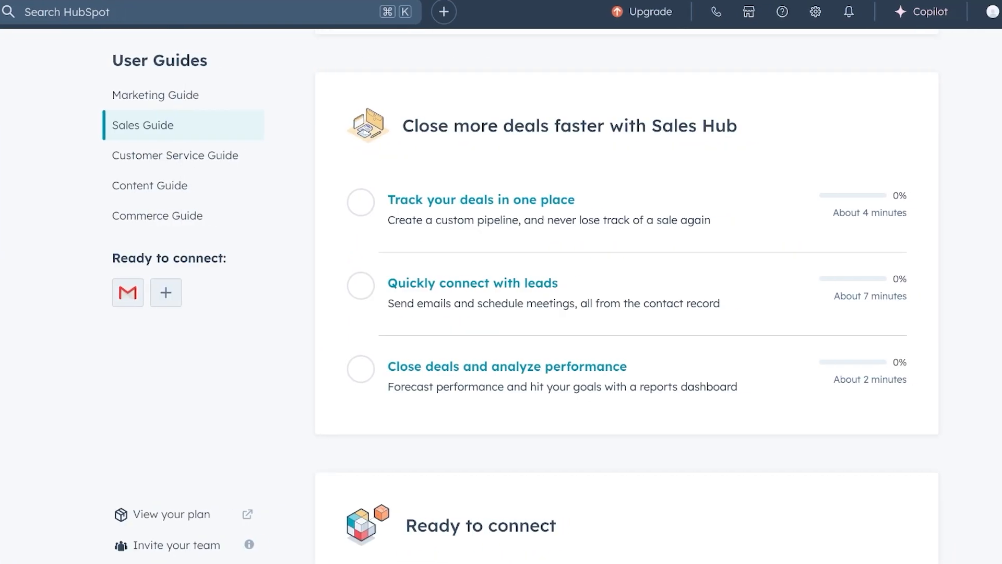
left_click(468, 200)
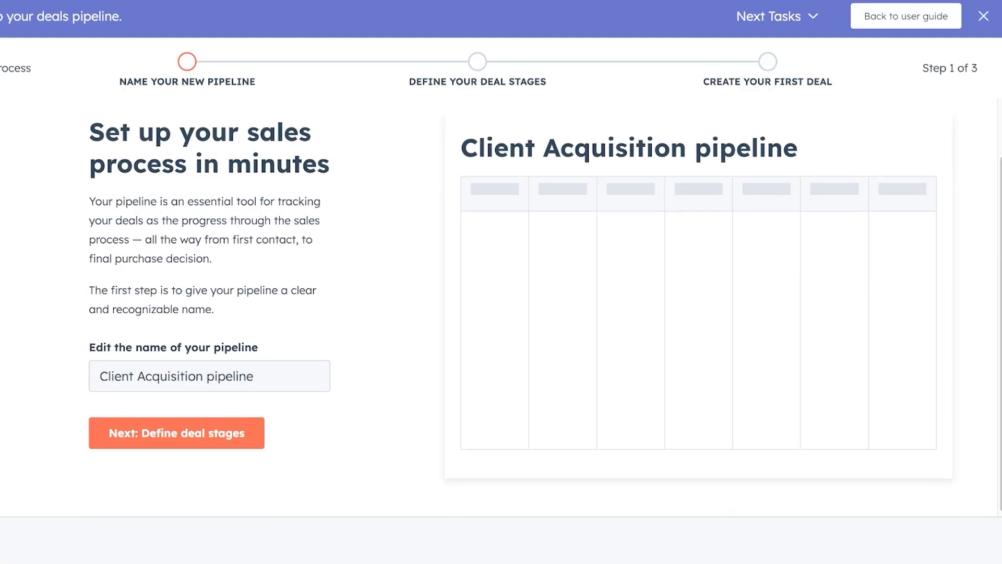
scroll(501, 307, "up", 2)
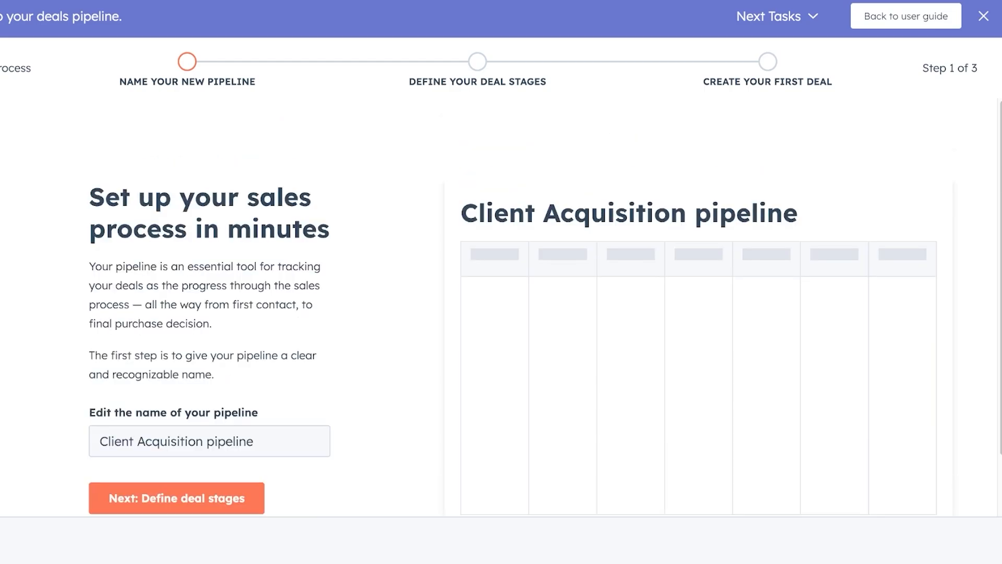
scroll(501, 307, "down", 2)
left_click(253, 373)
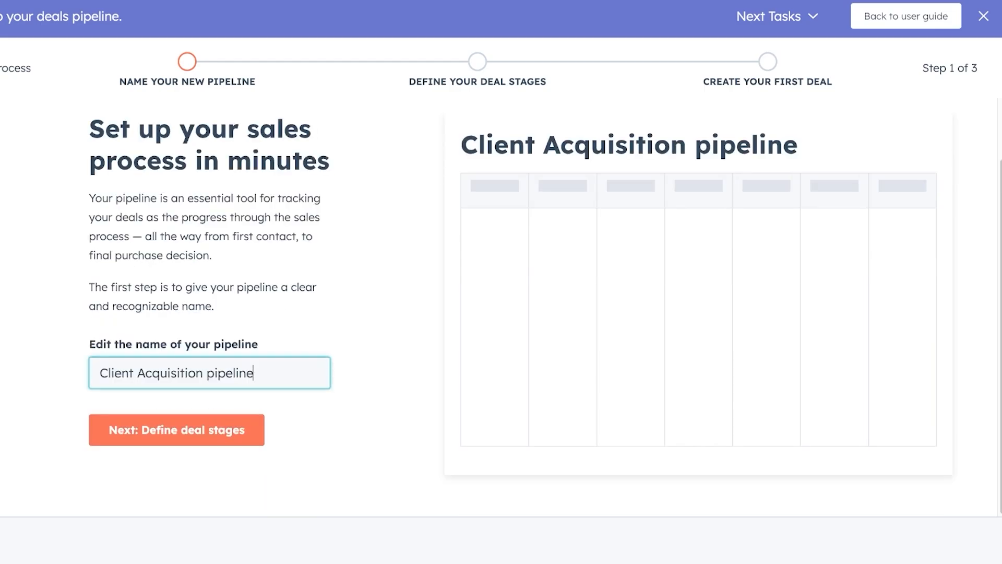
left_click(176, 430)
Accept the suggested deal stages and closing stages to reach the first-deal step.
scroll(501, 307, "down", 3)
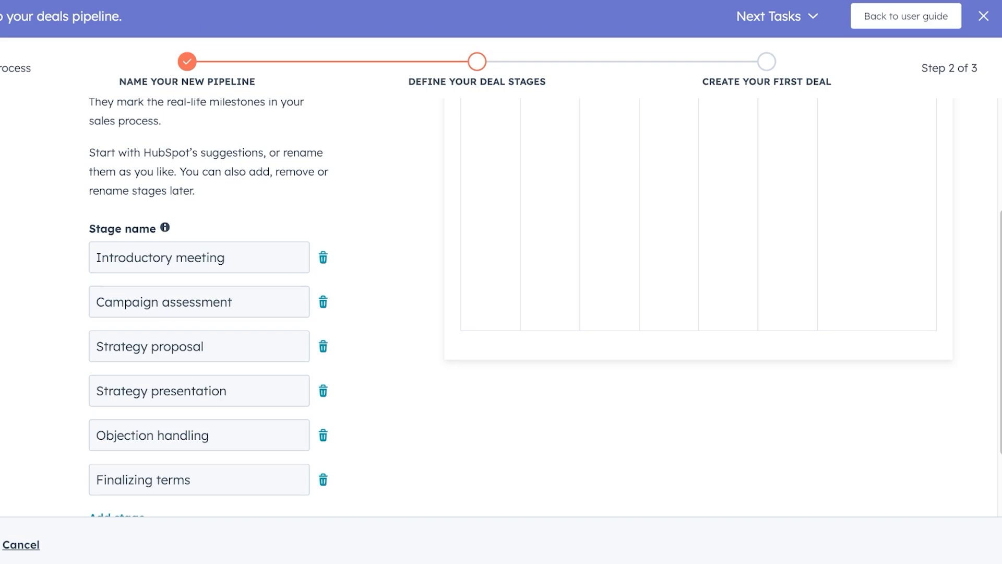
scroll(501, 307, "down", 2)
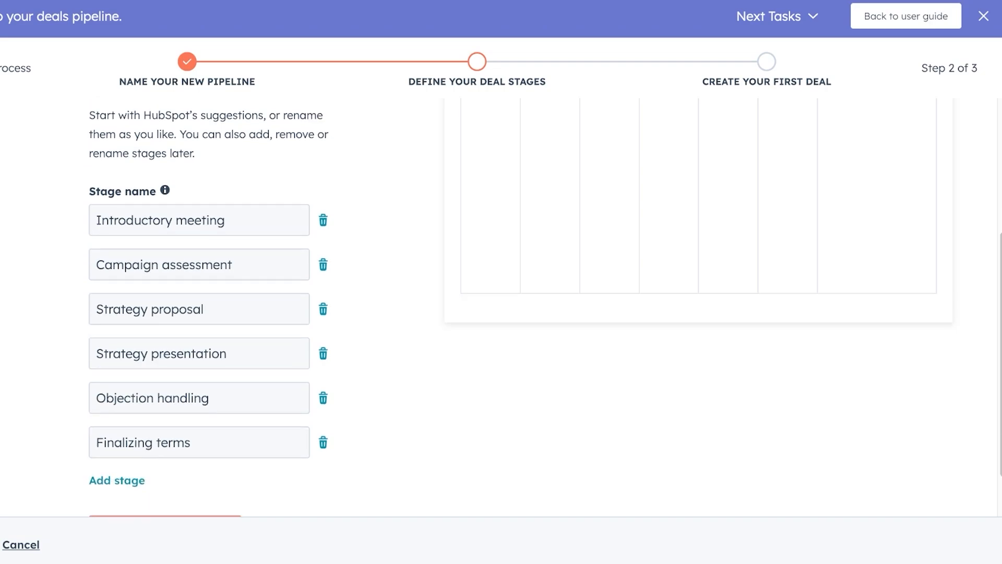
left_click(165, 469)
scroll(500, 306, "down", 2)
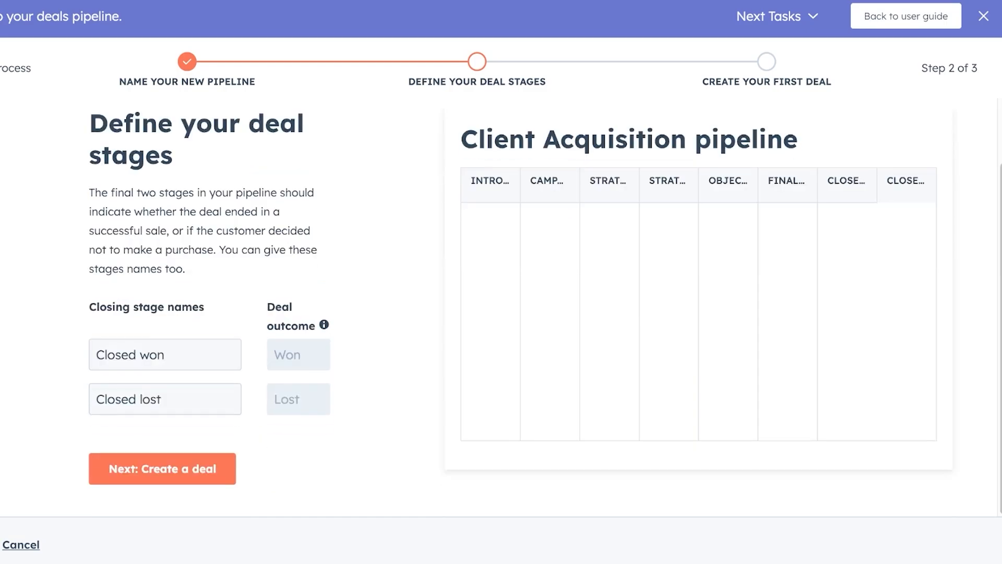
left_click(162, 469)
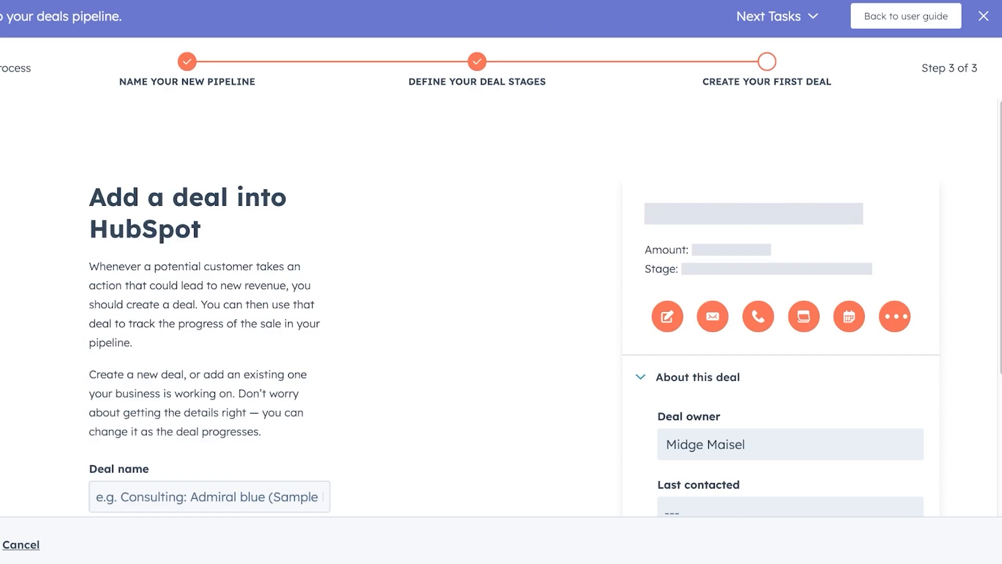
Enter the deal name 'consulting logo customer service' with amount 22000.
scroll(501, 307, "down", 4)
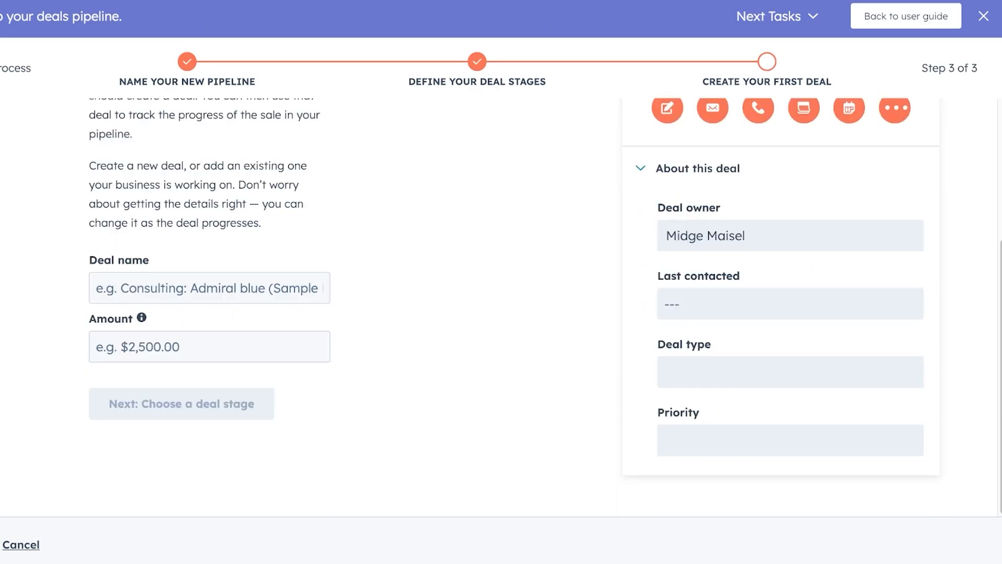
left_click(210, 287)
type("co")
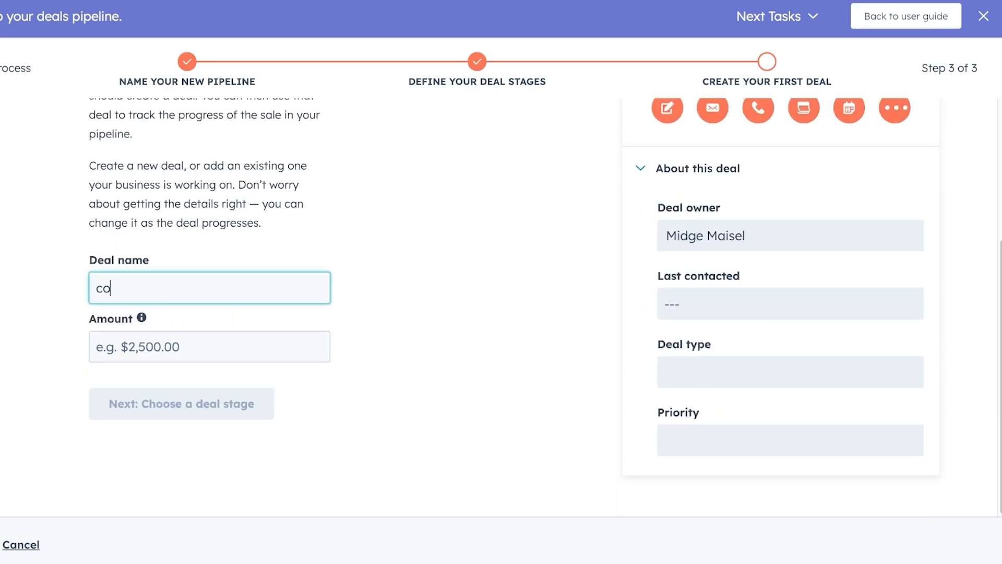
type("nsulting logo cu")
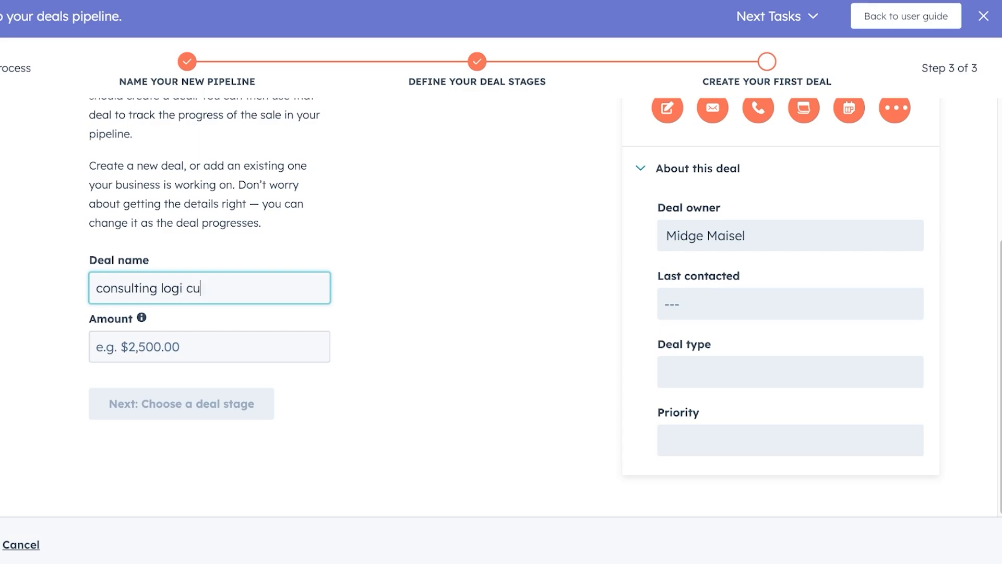
type("stomer service")
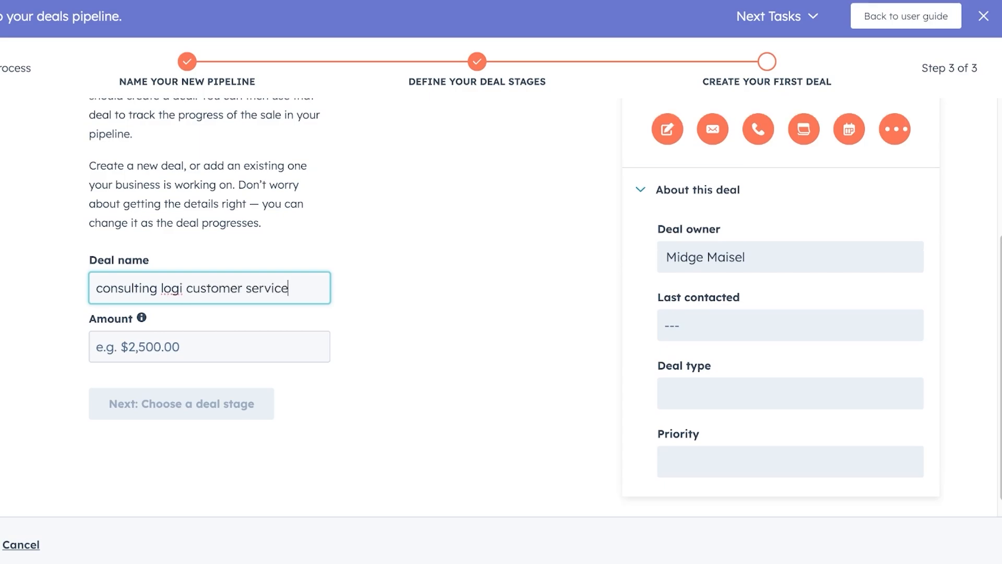
key("Tab")
type("22000")
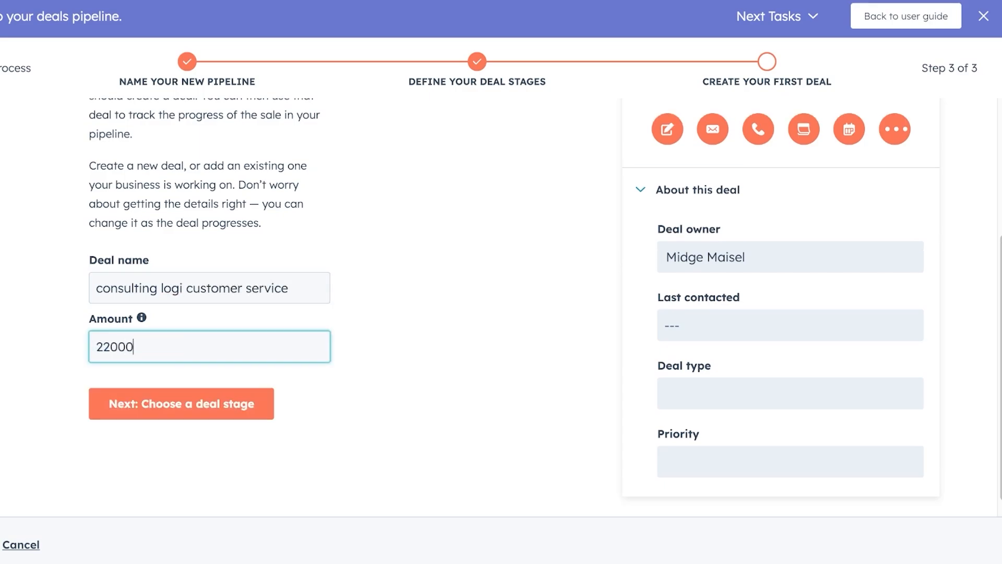
scroll(501, 306, "up", 4)
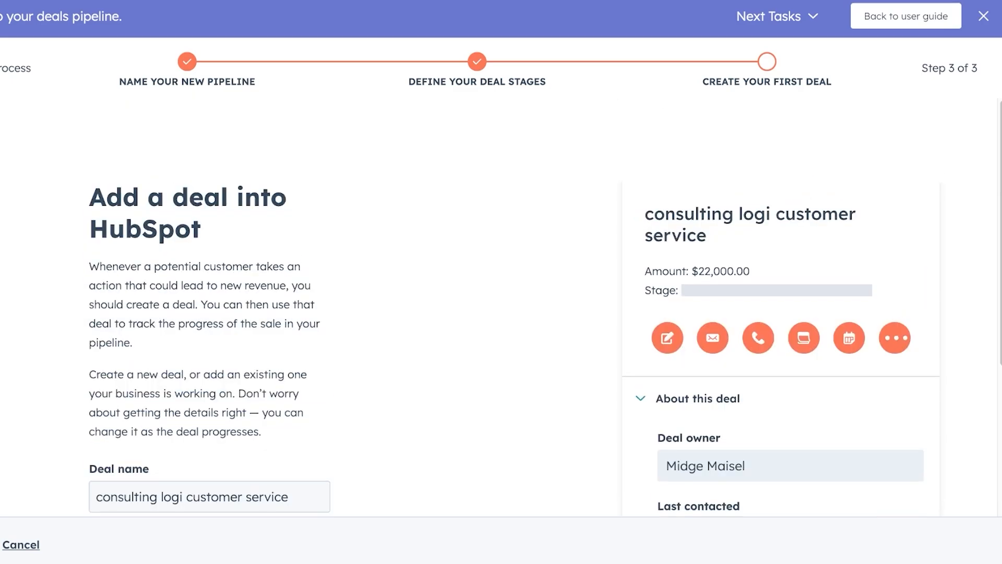
scroll(781, 339, "down", 4)
left_click(181, 397)
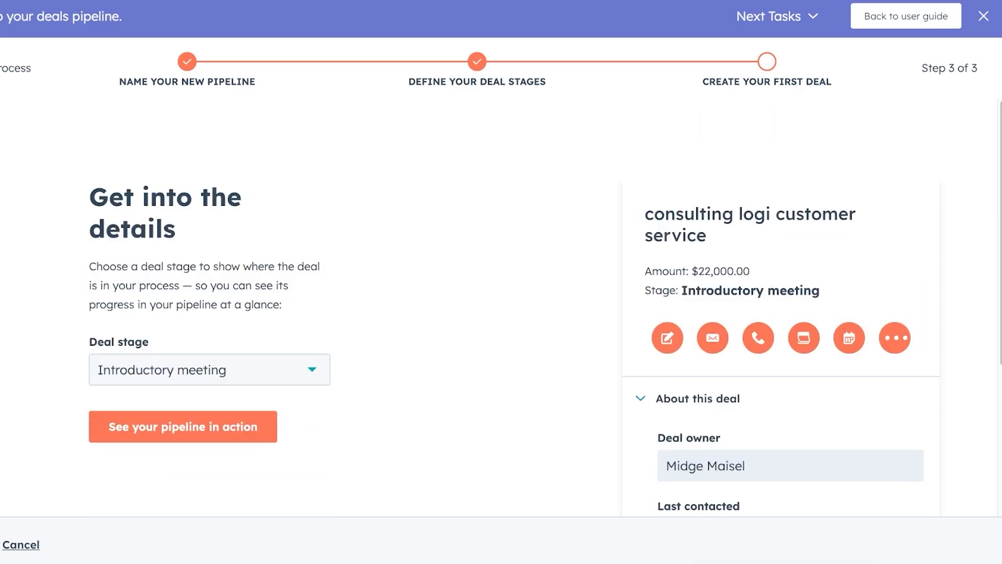
Place the deal in the Introductory meeting stage and finish the pipeline.
left_click(209, 369)
left_click(162, 191)
left_click(183, 426)
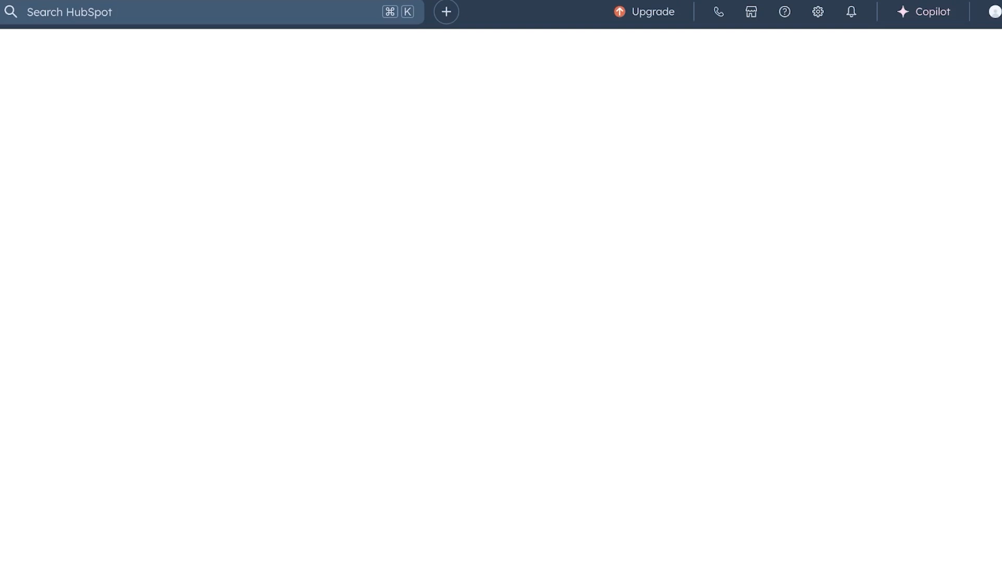
Open the Deals page from the CRM section of the sidebar.
mouse_move(16, 152)
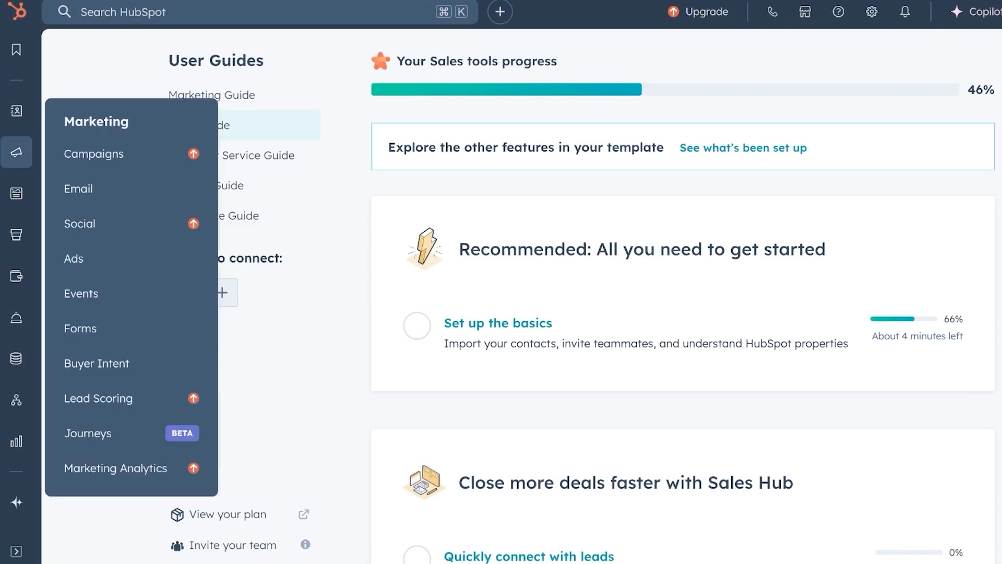
mouse_move(16, 193)
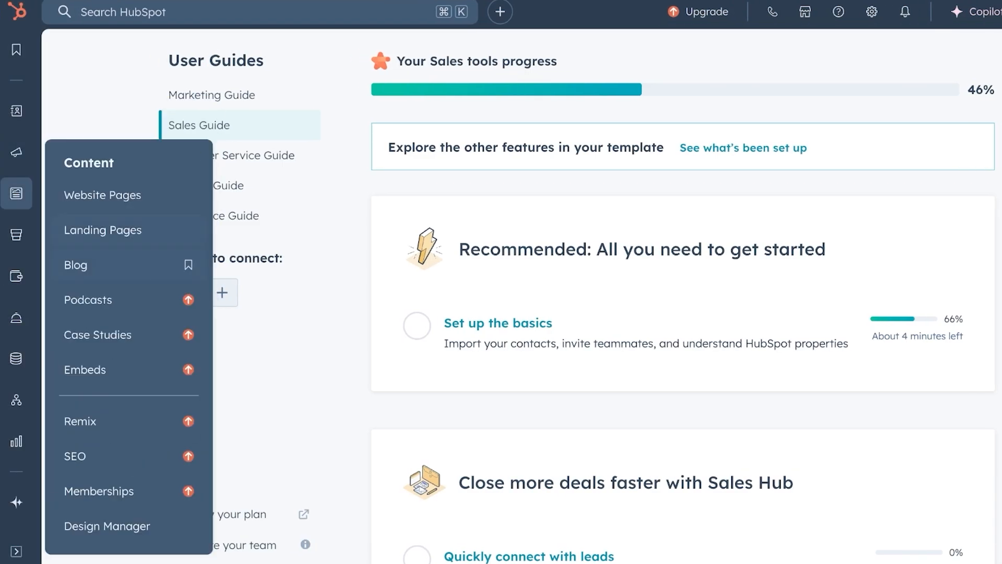
mouse_move(16, 111)
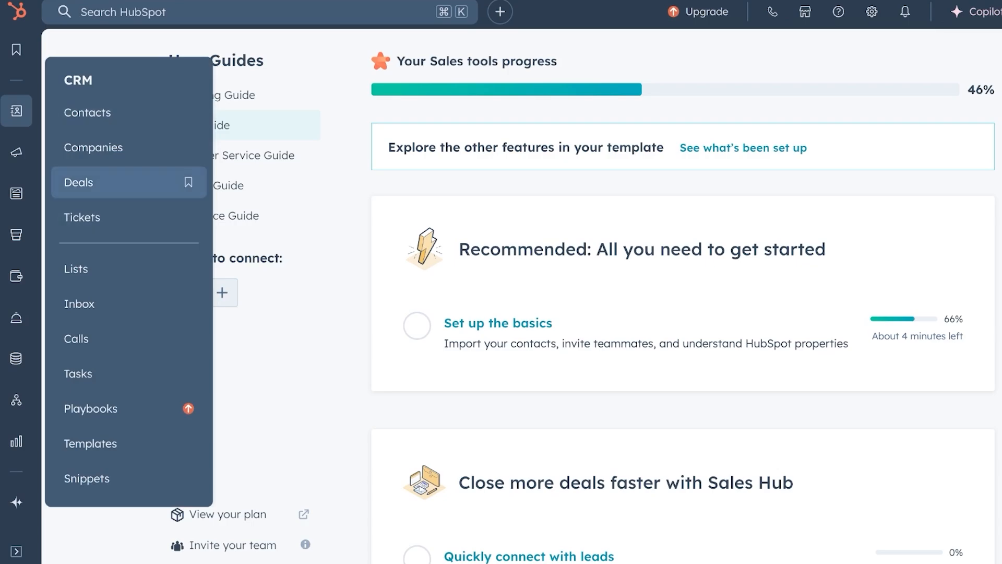
left_click(104, 182)
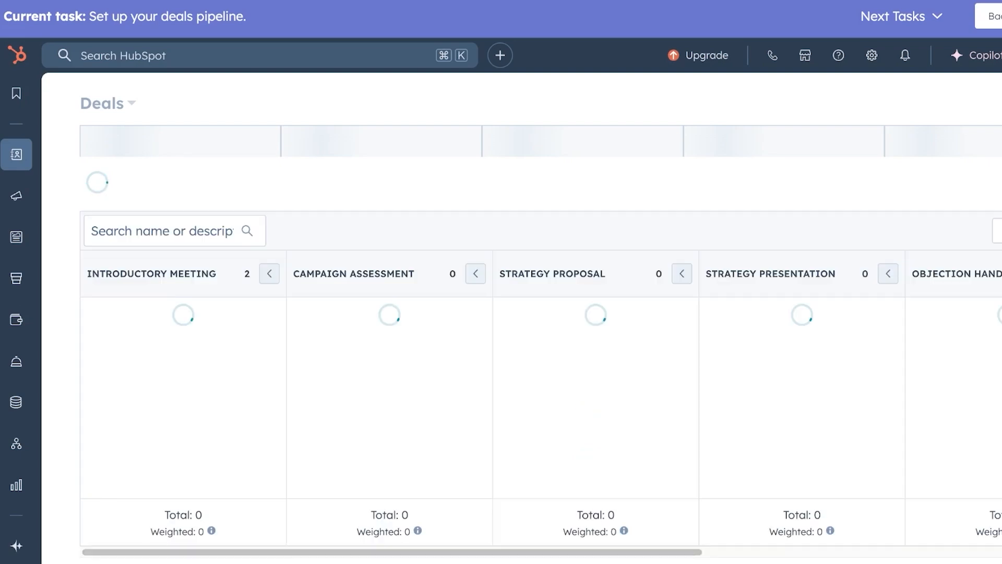
Check the pipeline list on the Client Acquisition board, staying in the guided task.
left_click(108, 101)
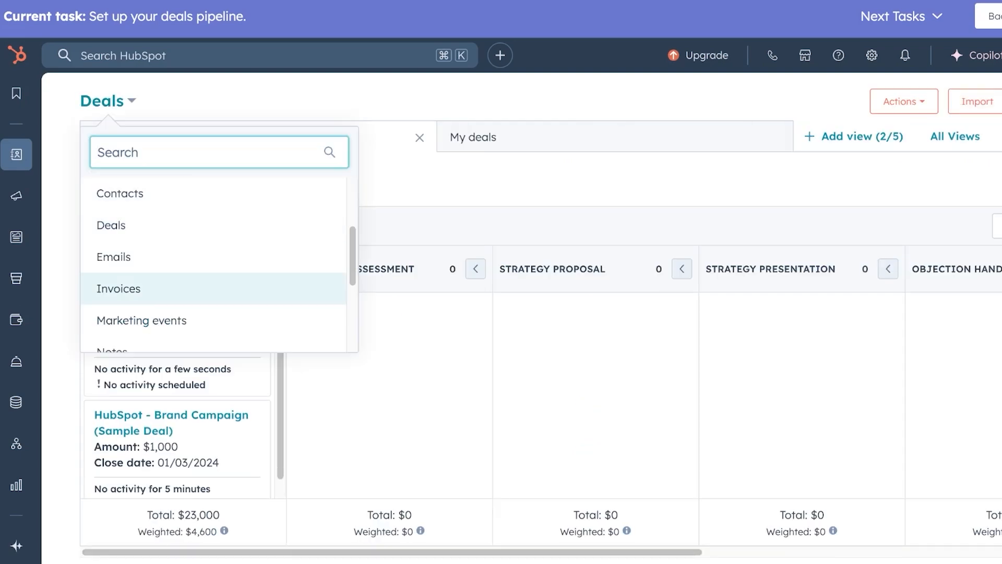
left_click(126, 295)
scroll(177, 391, "down", 1)
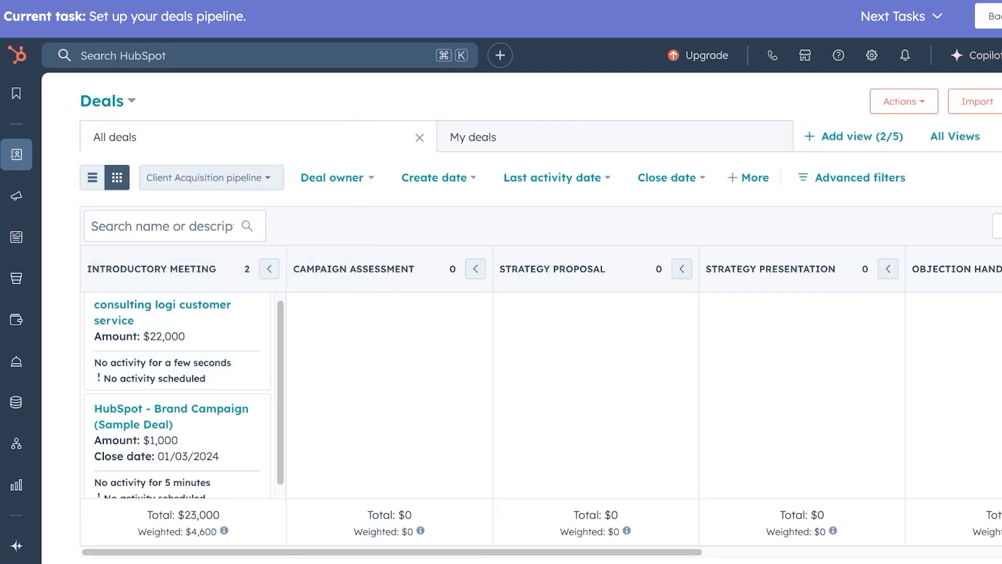
left_click(211, 177)
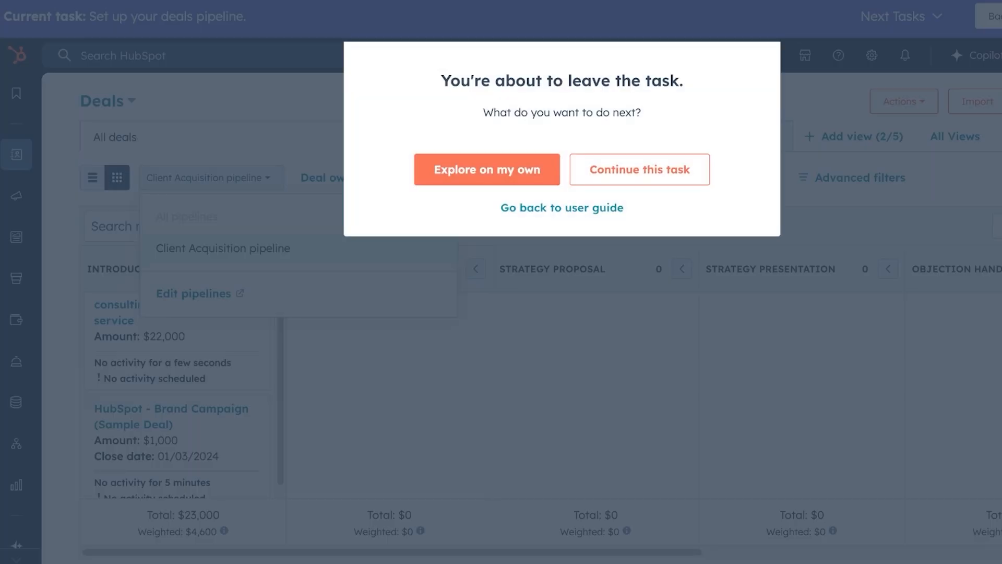
left_click(639, 170)
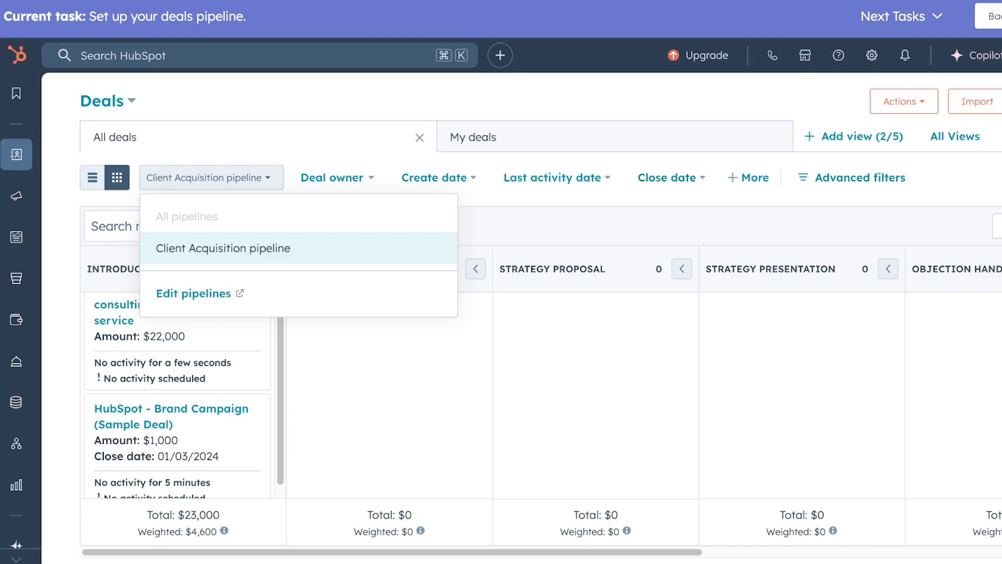
key("Escape")
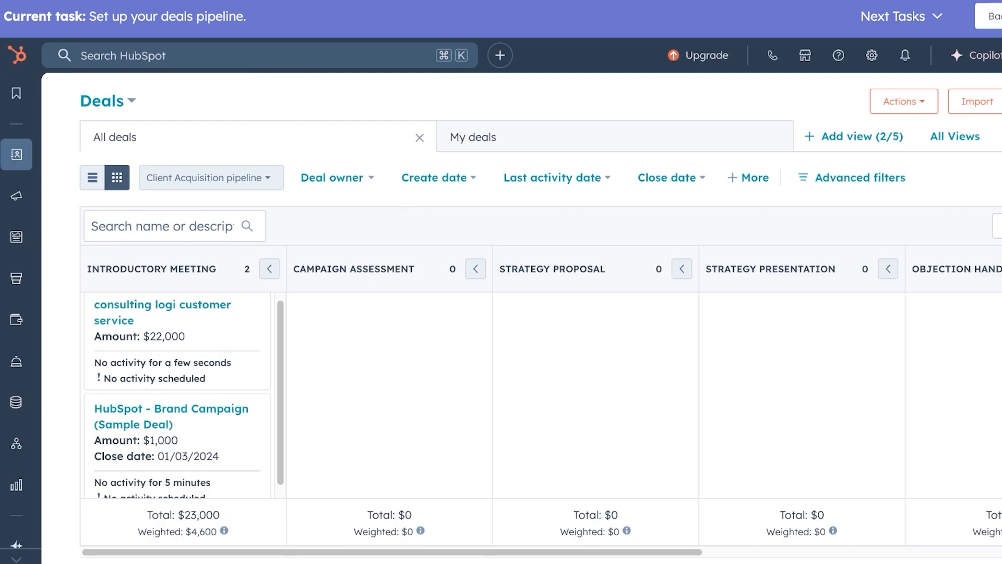
Switch from the Client Acquisition deals board to the CRM Tickets page.
mouse_move(16, 94)
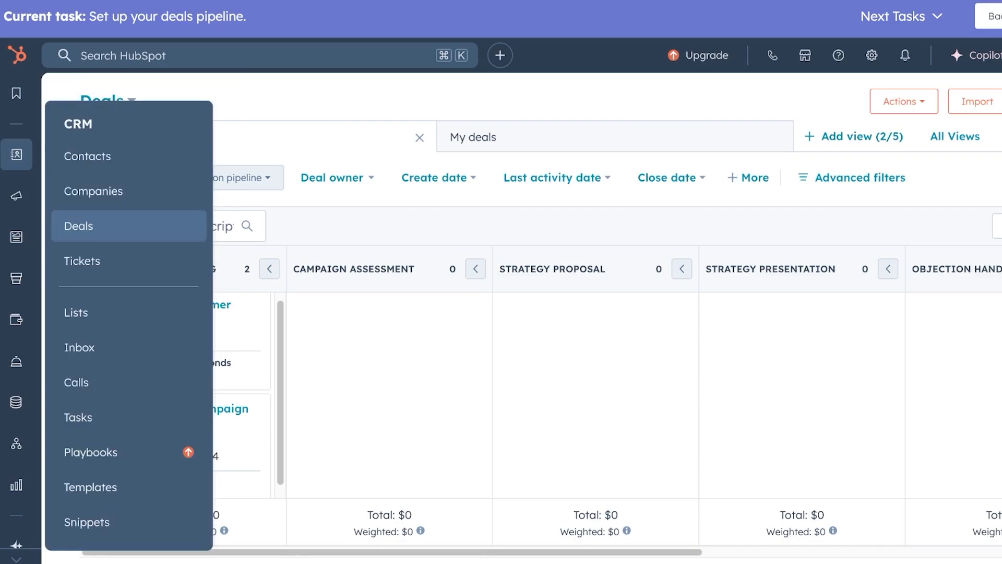
mouse_move(17, 196)
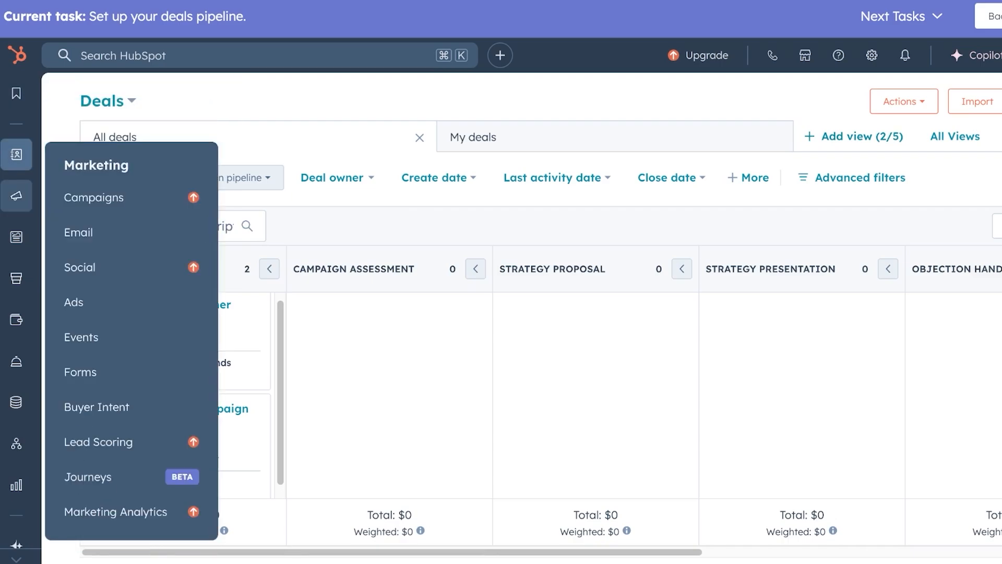
mouse_move(16, 154)
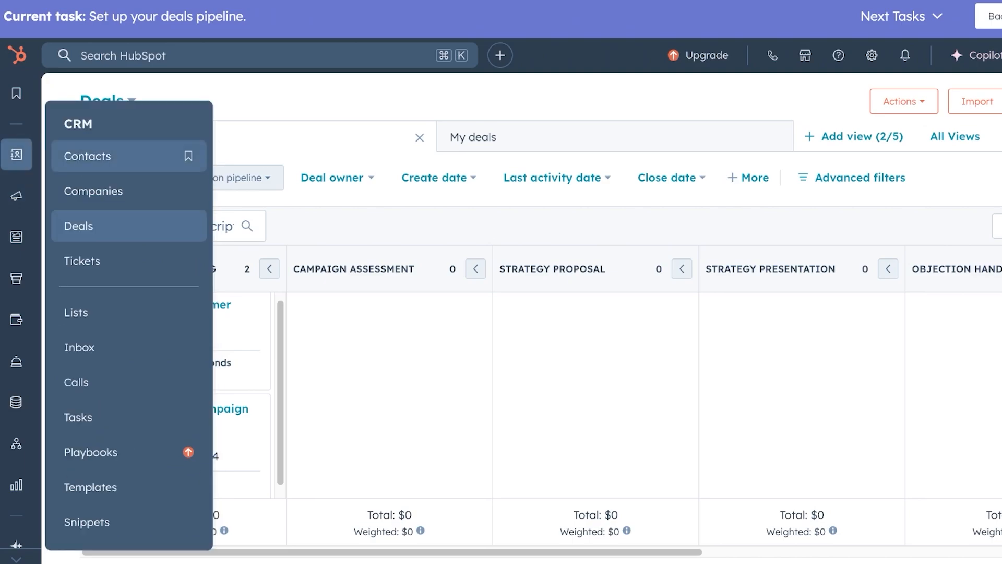
left_click(82, 261)
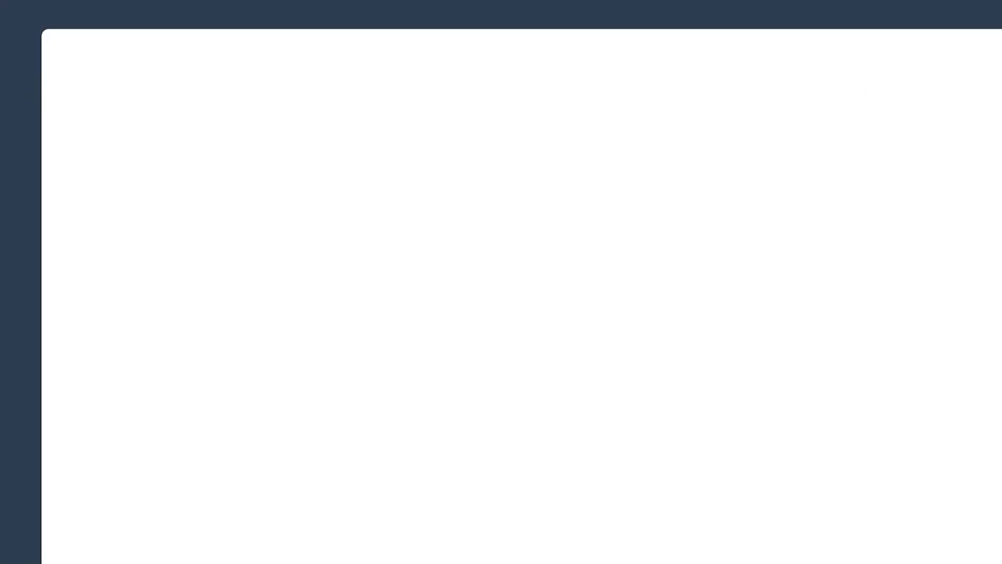